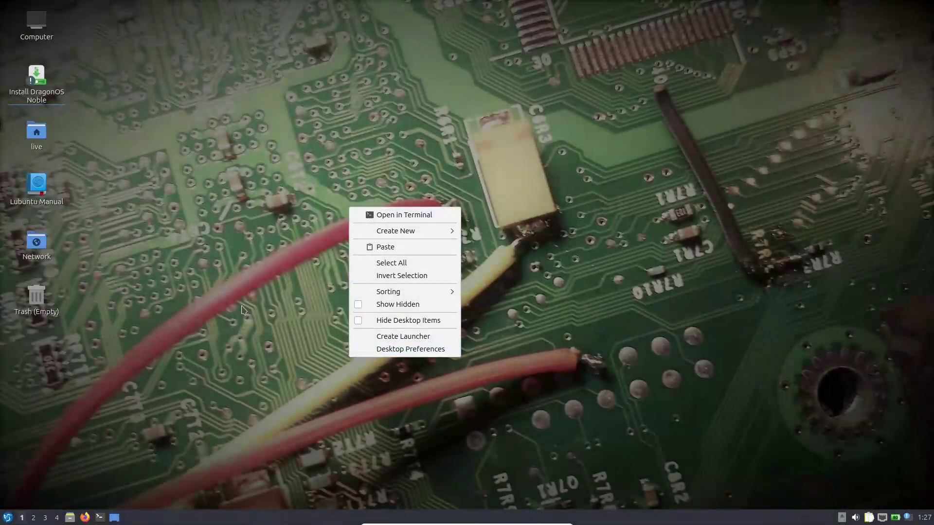
# View the LXQt version information from the application menu, then close the menu
pyautogui.click(12, 518)
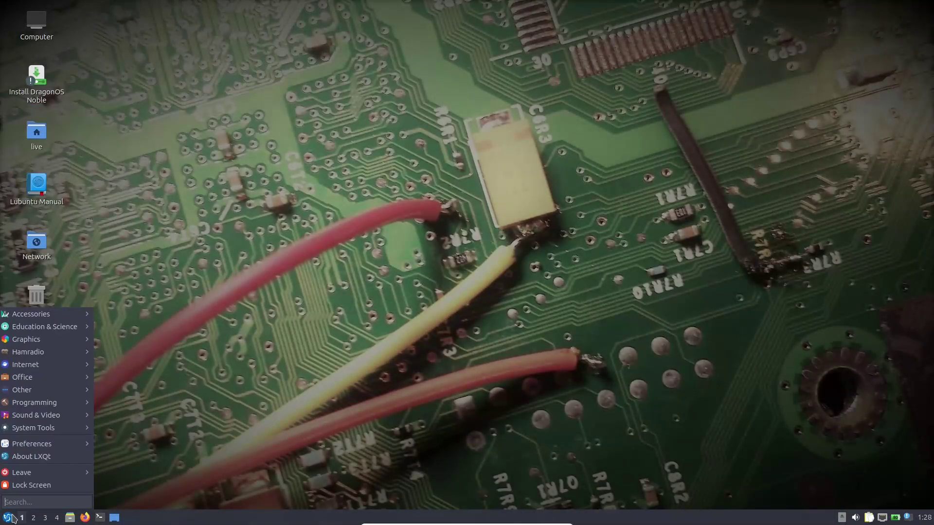
pyautogui.click(30, 456)
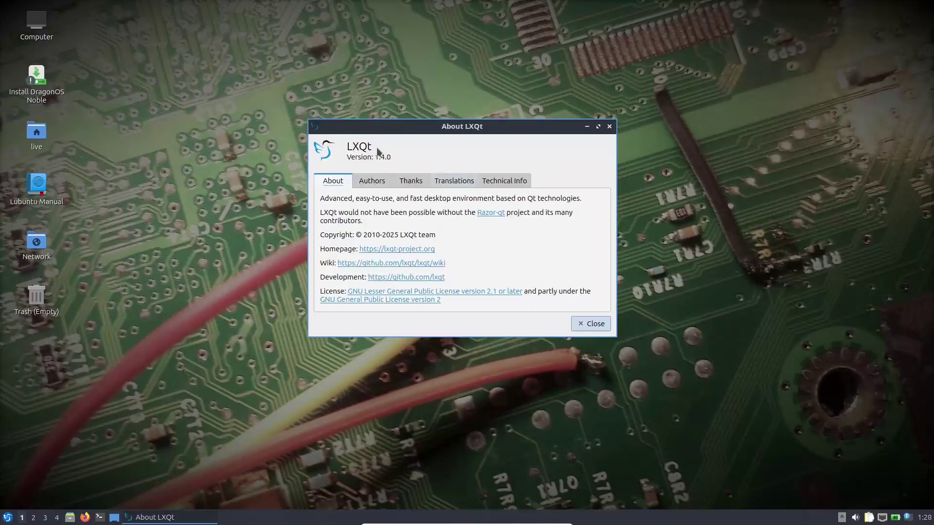
pyautogui.click(591, 324)
pyautogui.click(8, 518)
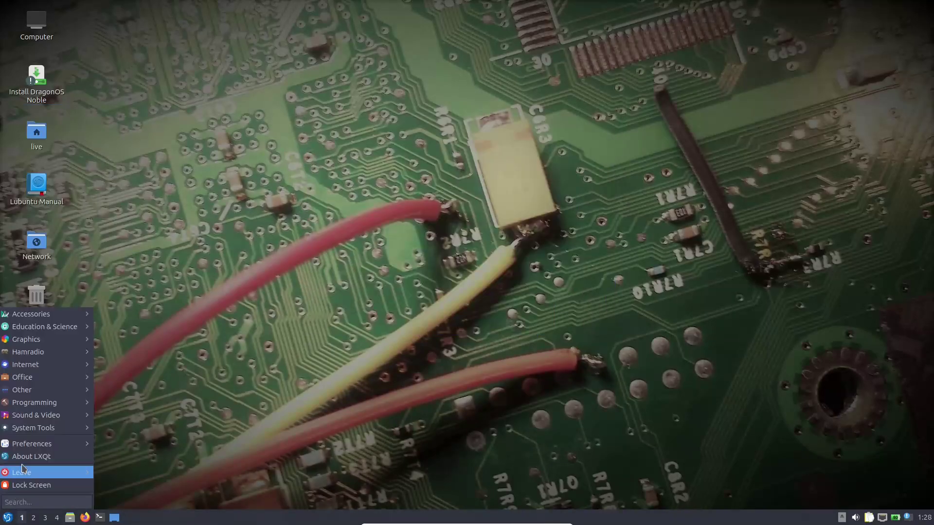
pyautogui.moveTo(57, 430)
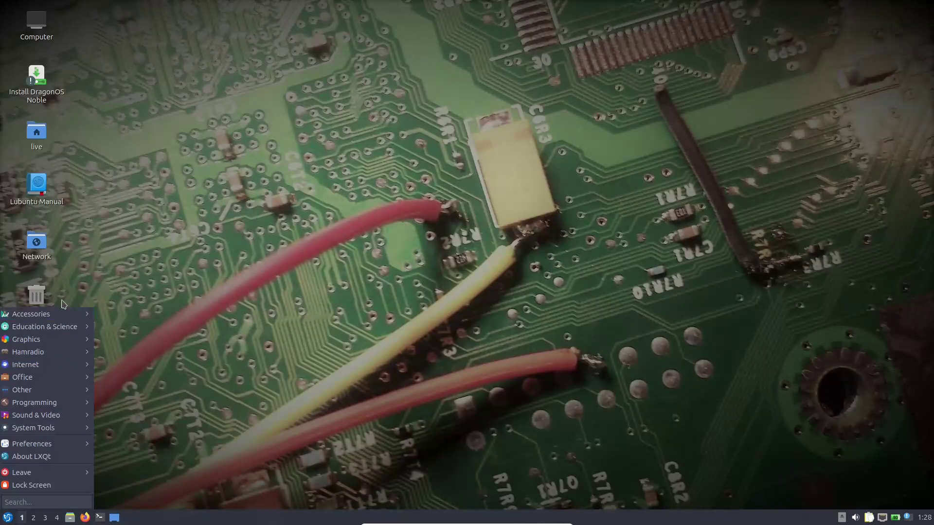
pyautogui.click(224, 406)
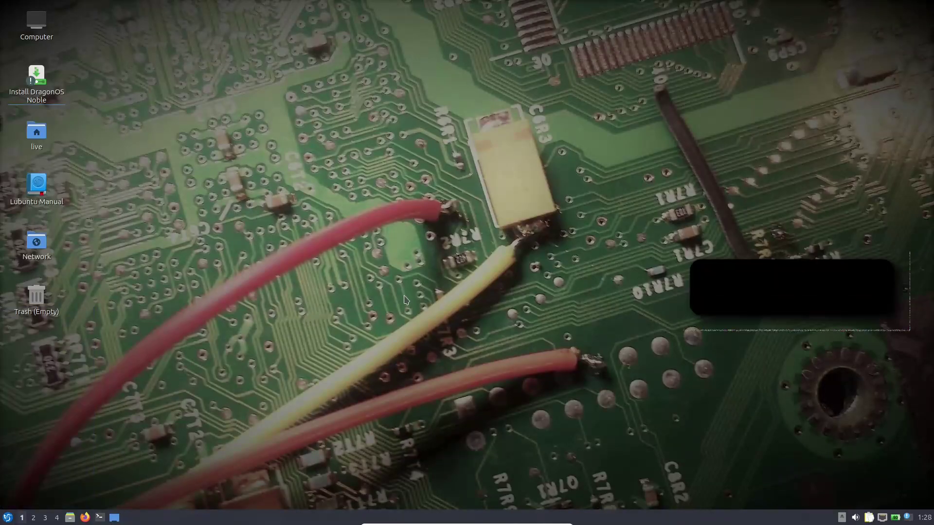
# Open a maximized terminal and run neofetch and inxi -sv8
pyautogui.hotkey('ctrl', 'alt', 't')
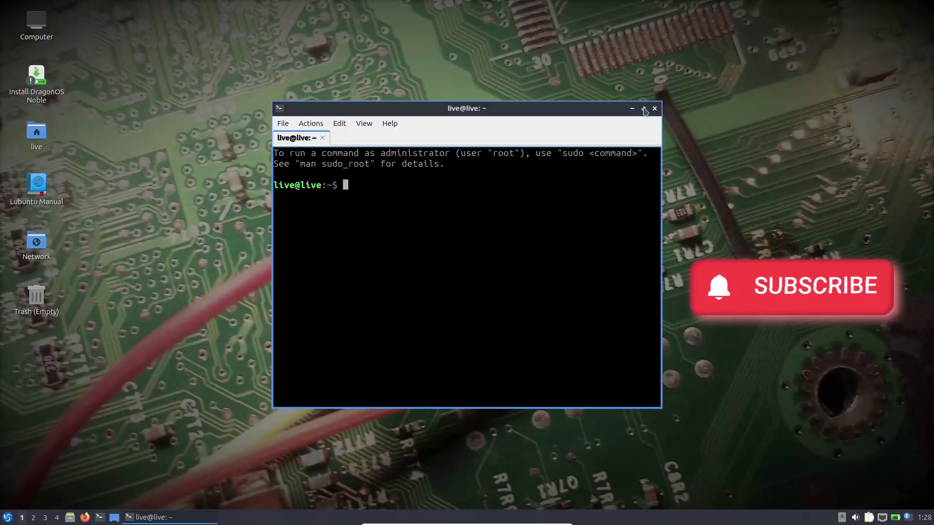
pyautogui.press('super+Up')
pyautogui.write('n')
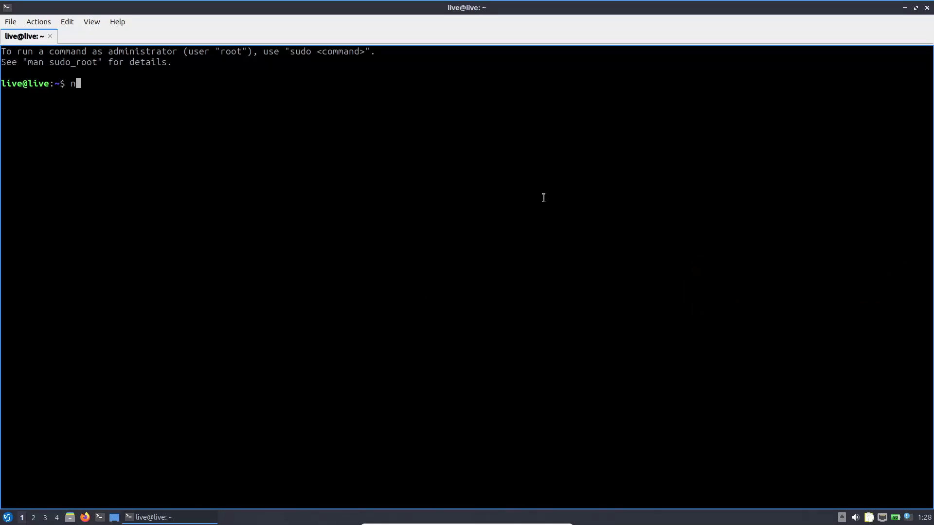
pyautogui.write('eofetch')
pyautogui.press('Return')
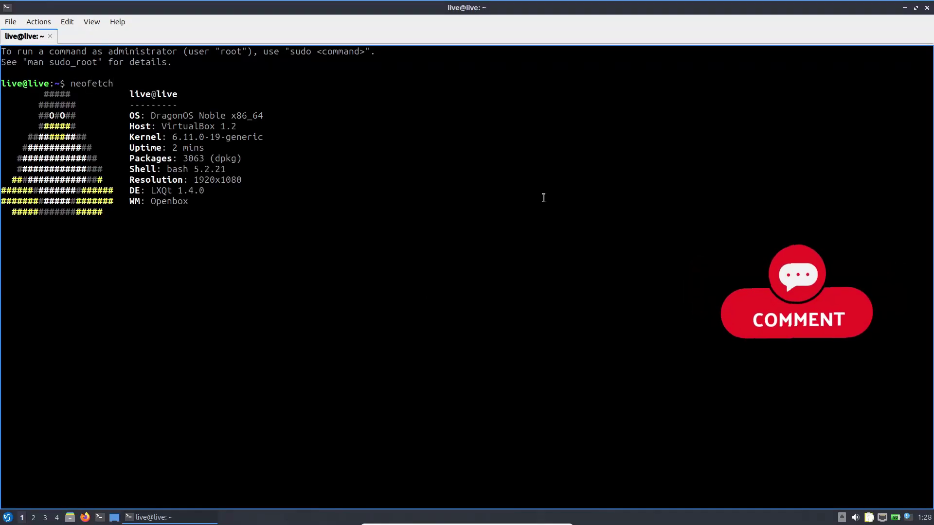
pyautogui.write('inx')
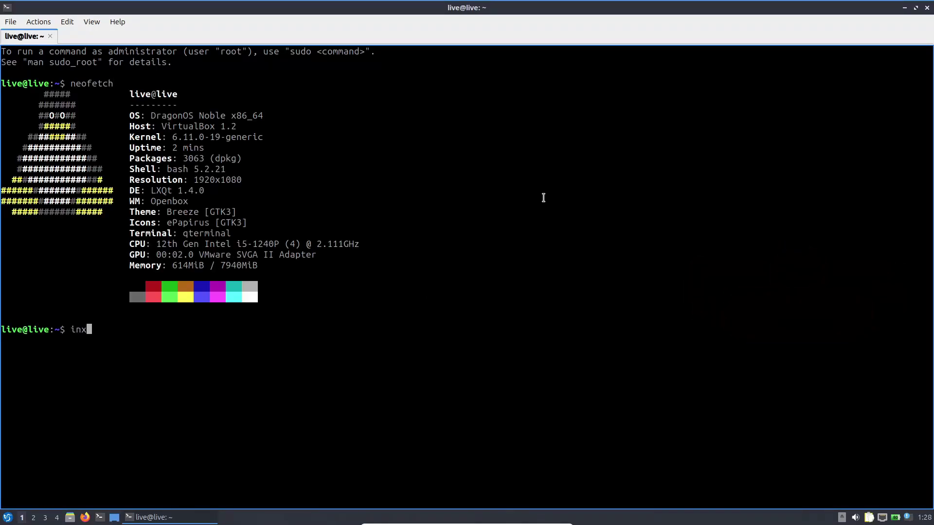
pyautogui.write('i -sv8')
pyautogui.press('Return')
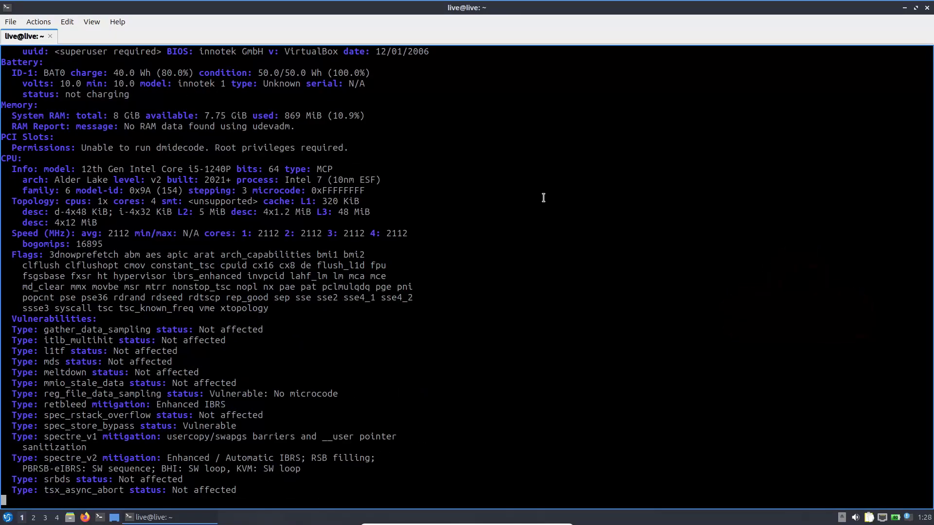
# Set the terminal colour scheme to BlackOnWhite in Preferences and apply it
pyautogui.click(42, 25)
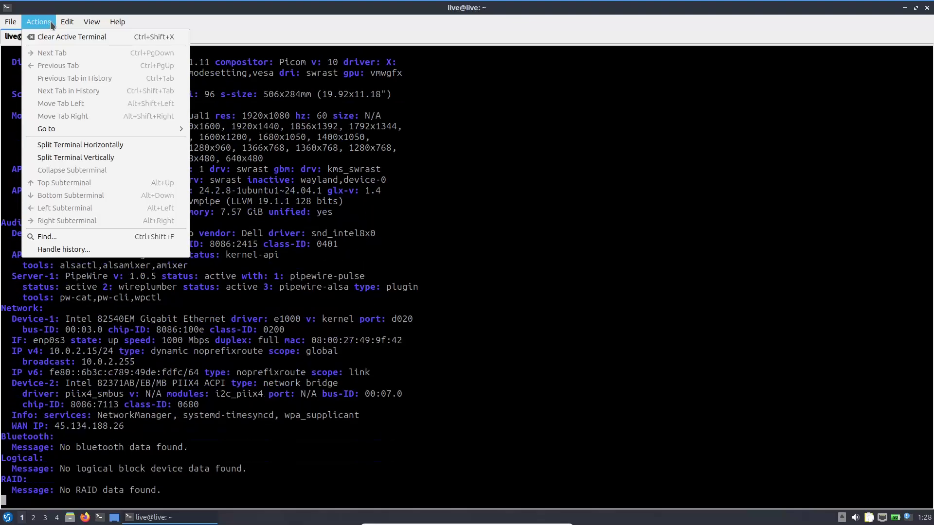
pyautogui.moveTo(67, 22)
pyautogui.click(10, 13)
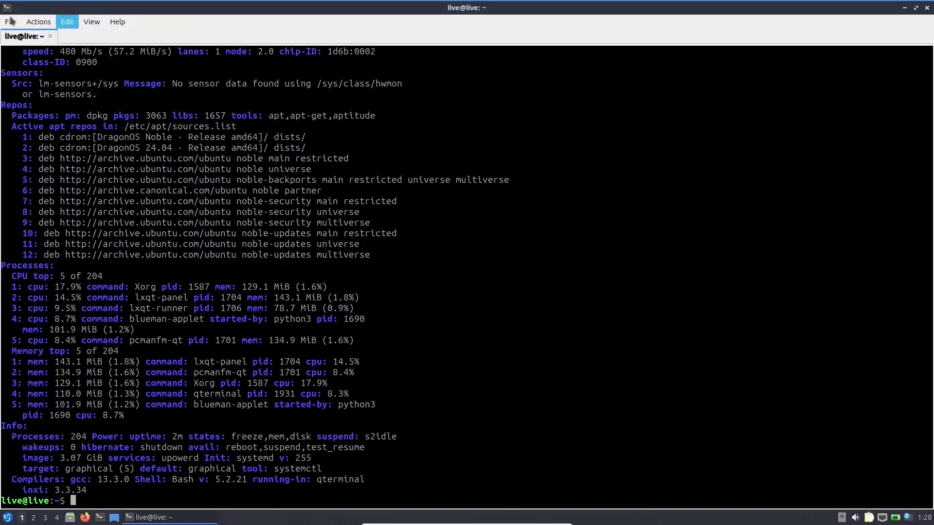
pyautogui.click(11, 22)
pyautogui.click(29, 90)
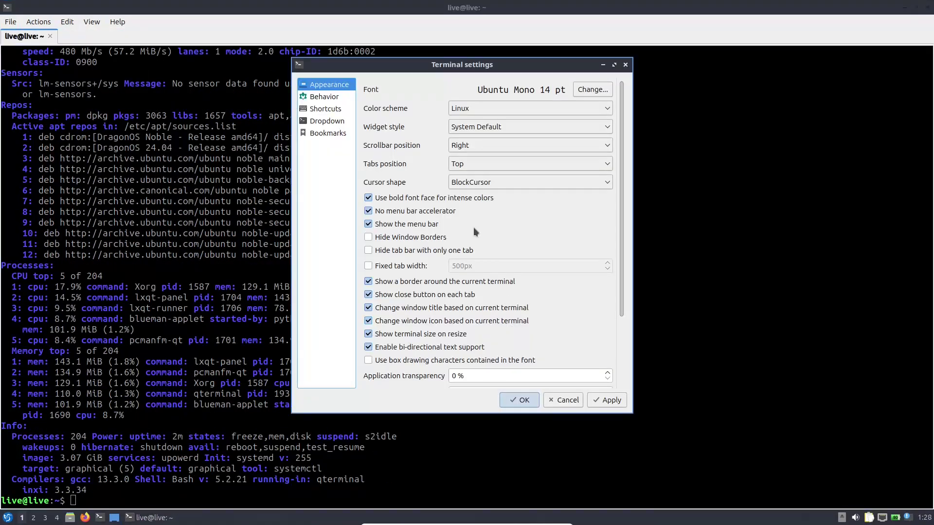
pyautogui.click(504, 108)
pyautogui.click(500, 145)
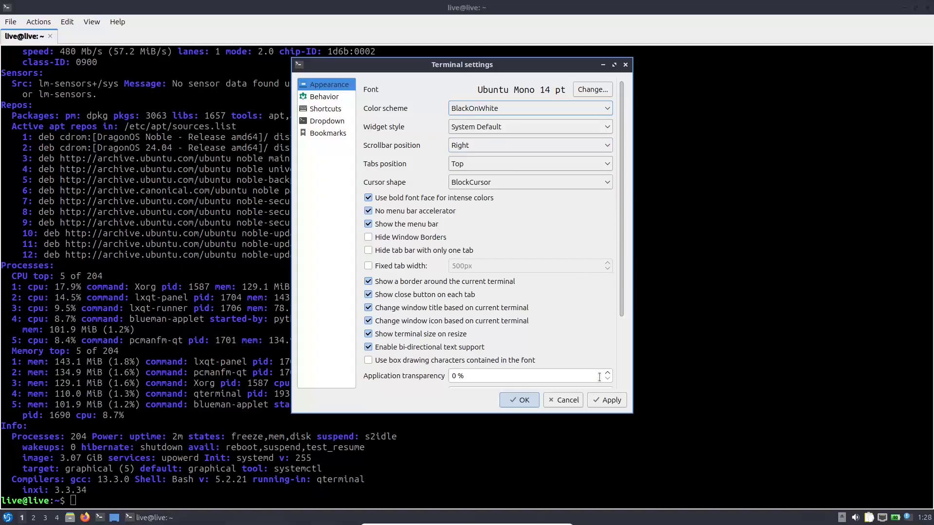
pyautogui.click(607, 400)
pyautogui.click(519, 400)
pyautogui.moveTo(927, 435); pyautogui.dragTo(919, 90)
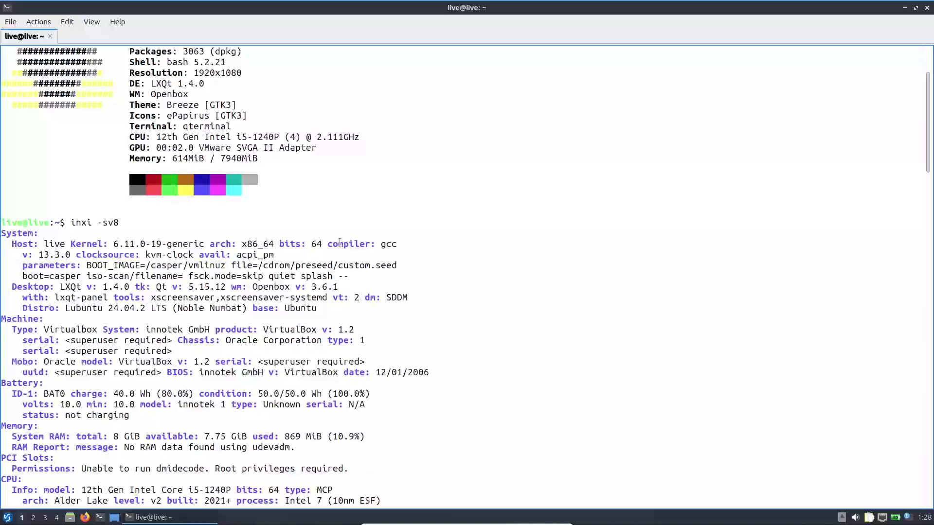
# Highlight the gcc 13.3.0, Lubuntu 24.04.2, Audio and Info parts of the inxi output
pyautogui.moveTo(328, 244); pyautogui.dragTo(75, 255)
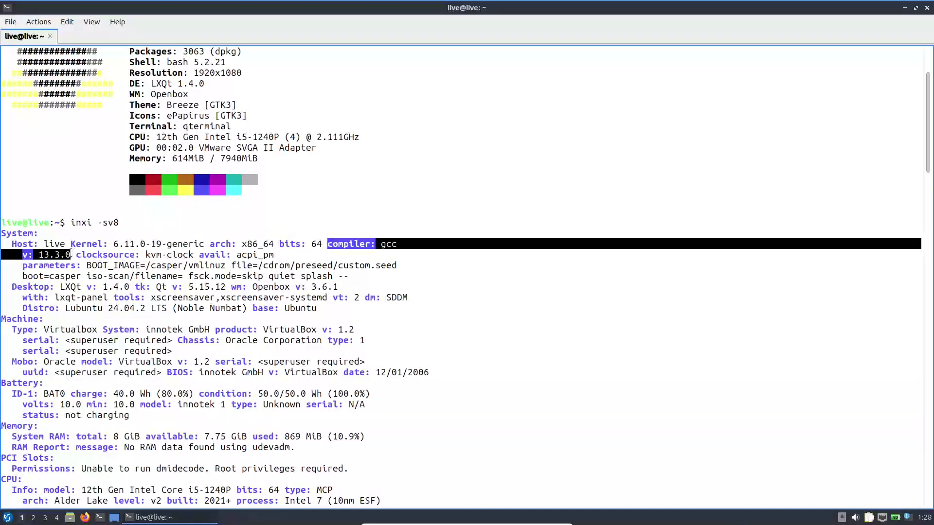
pyautogui.moveTo(59, 286); pyautogui.dragTo(67, 312)
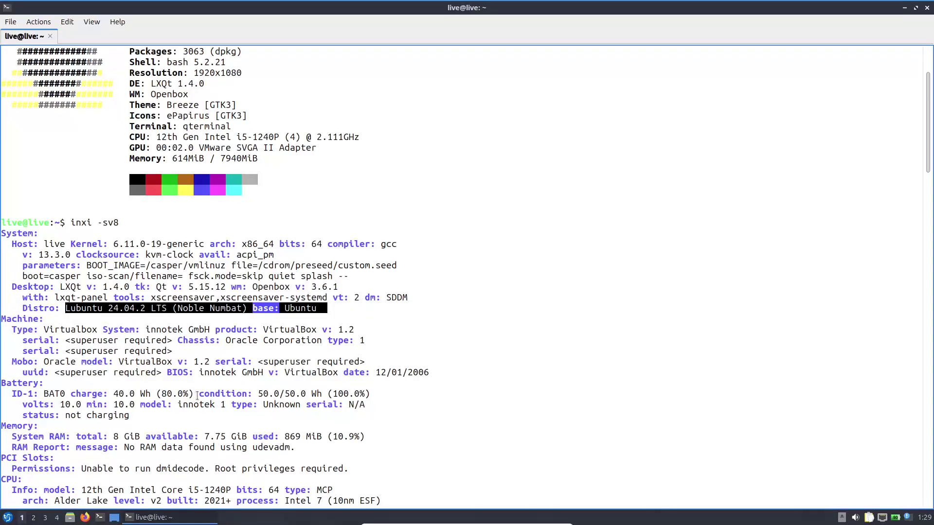
pyautogui.moveTo(928, 170); pyautogui.dragTo(928, 327)
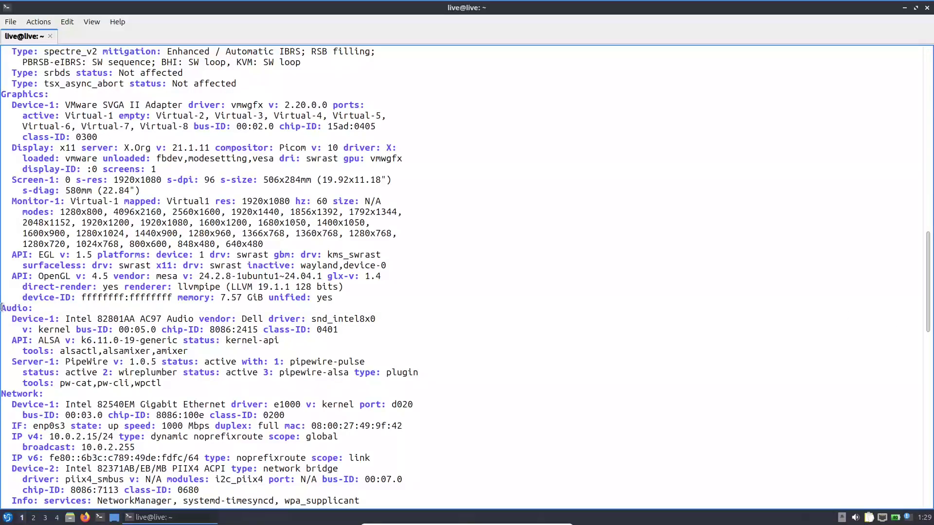
pyautogui.moveTo(2, 308); pyautogui.dragTo(183, 379)
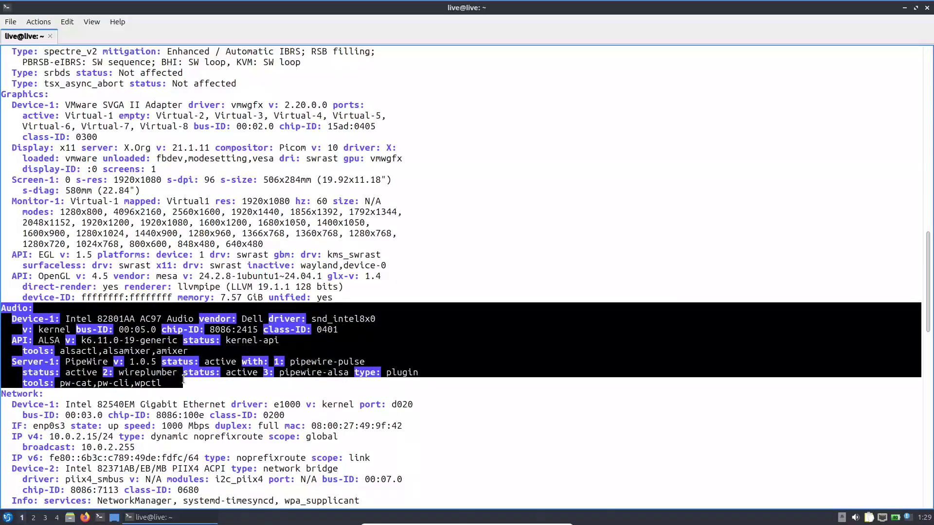
pyautogui.moveTo(927, 290); pyautogui.dragTo(893, 474)
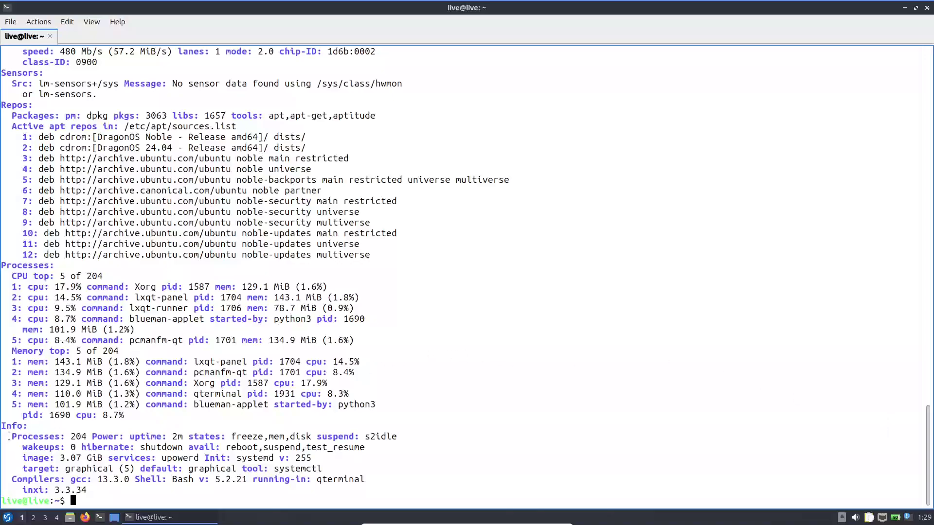
pyautogui.moveTo(14, 438); pyautogui.dragTo(361, 487)
pyautogui.click(465, 365)
# Print /etc/issue, showing Ubuntu 24.04.2 LTS, and exit the shell
pyautogui.write('t /etc/issue')
pyautogui.press('Return')
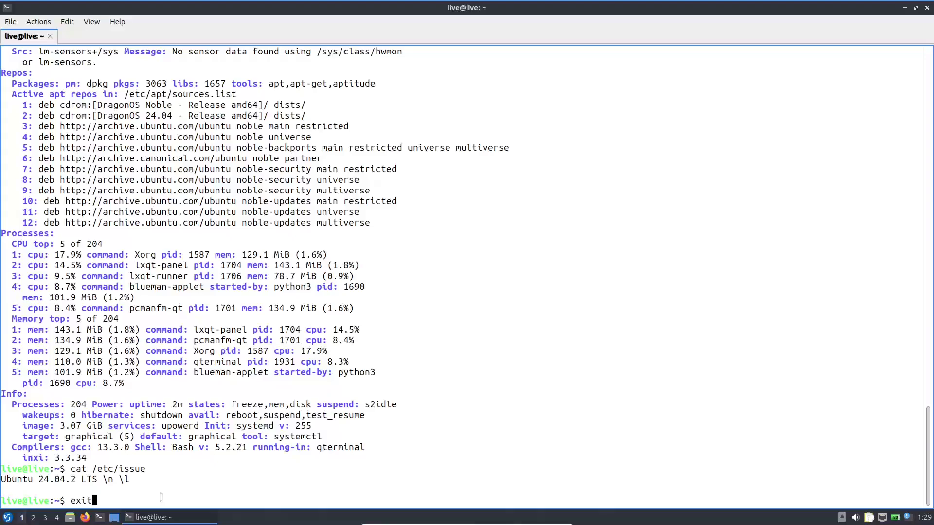
pyautogui.write('exit')
pyautogui.press('Return')
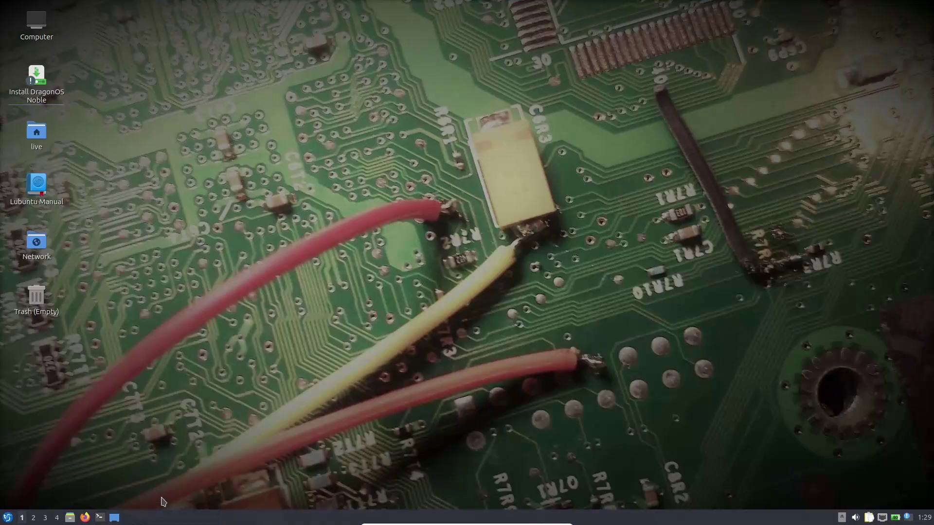
# Open Desktop Preferences and look through its Background, Slide Show and Advanced pages
pyautogui.rightClick(365, 164)
pyautogui.click(398, 300)
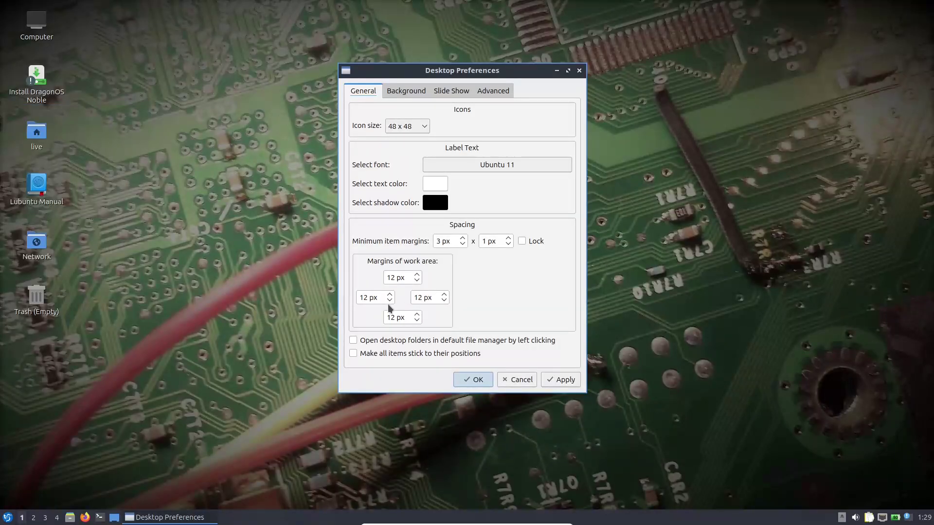
pyautogui.click(409, 91)
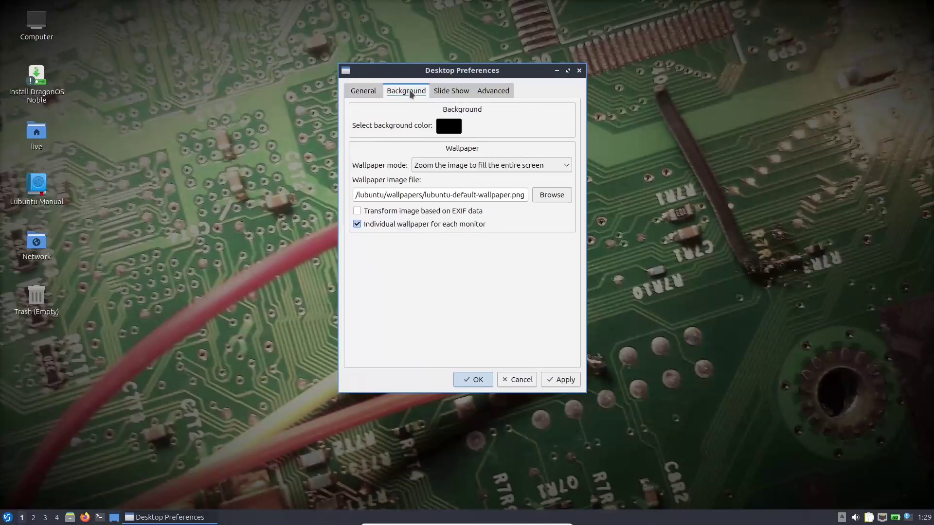
pyautogui.click(460, 91)
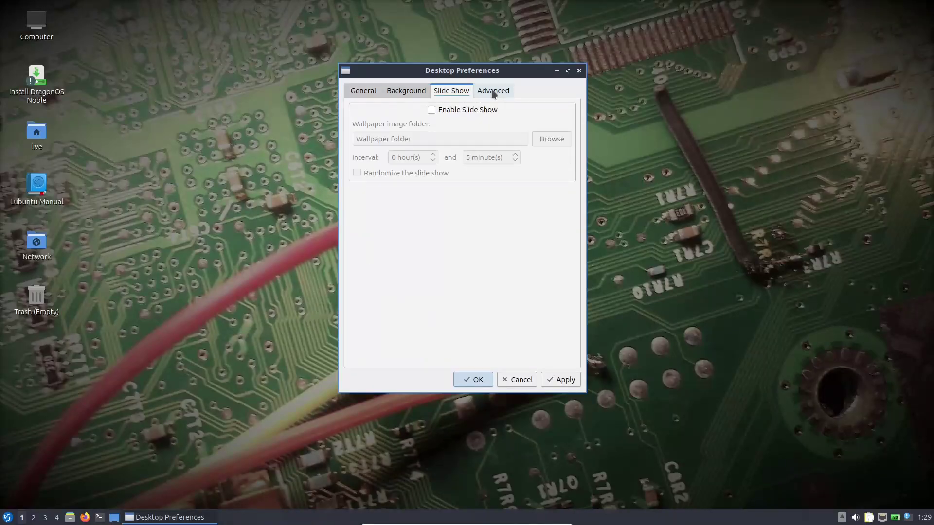
pyautogui.click(493, 91)
pyautogui.click(402, 92)
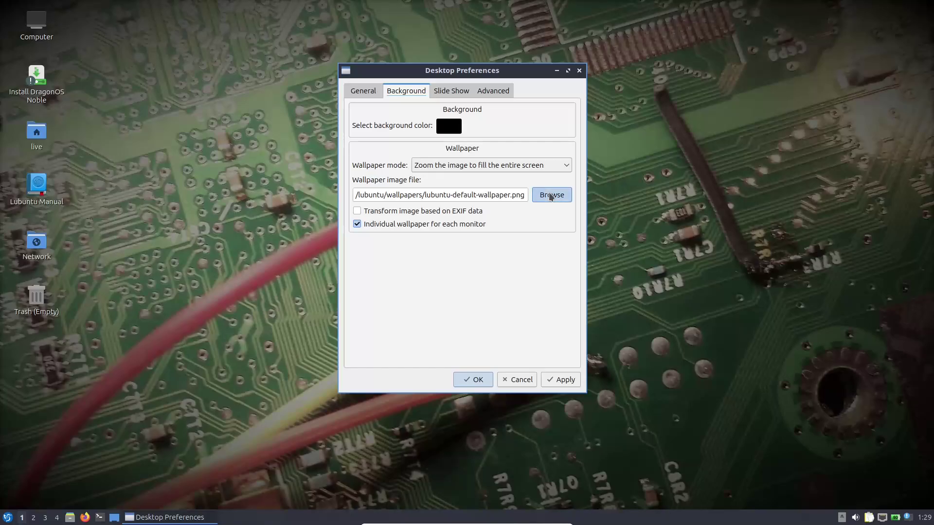
# Choose 2310-mantic-minotaur.png as the wallpaper, then apply and close Desktop Preferences
pyautogui.click(551, 195)
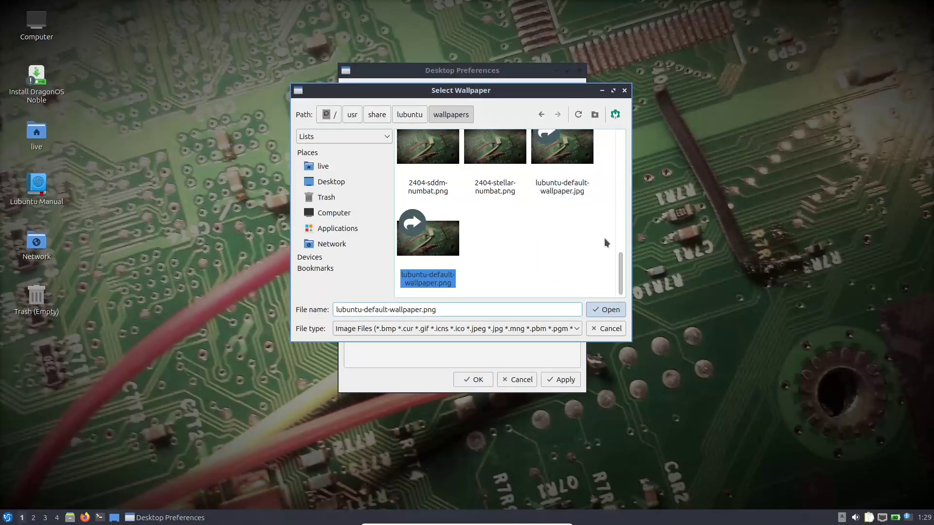
pyautogui.moveTo(617, 262); pyautogui.dragTo(612, 199)
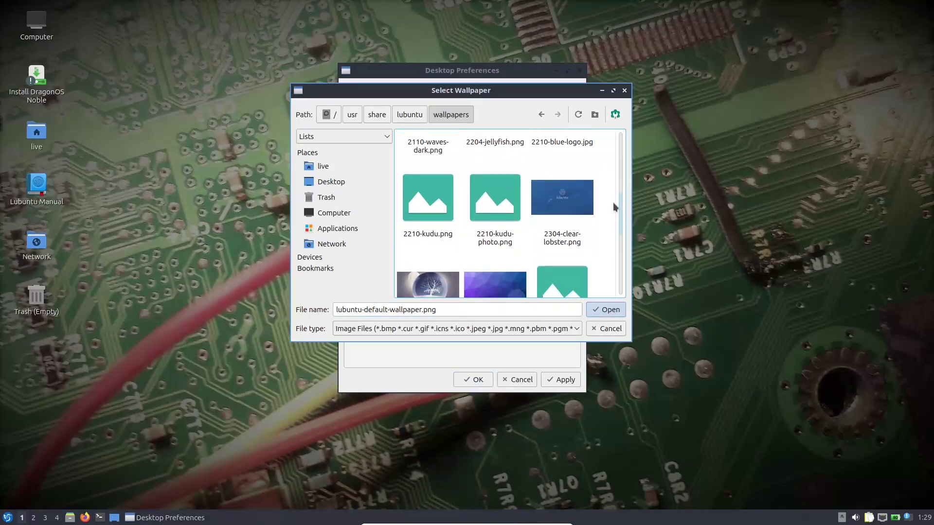
pyautogui.click(518, 276)
pyautogui.click(597, 312)
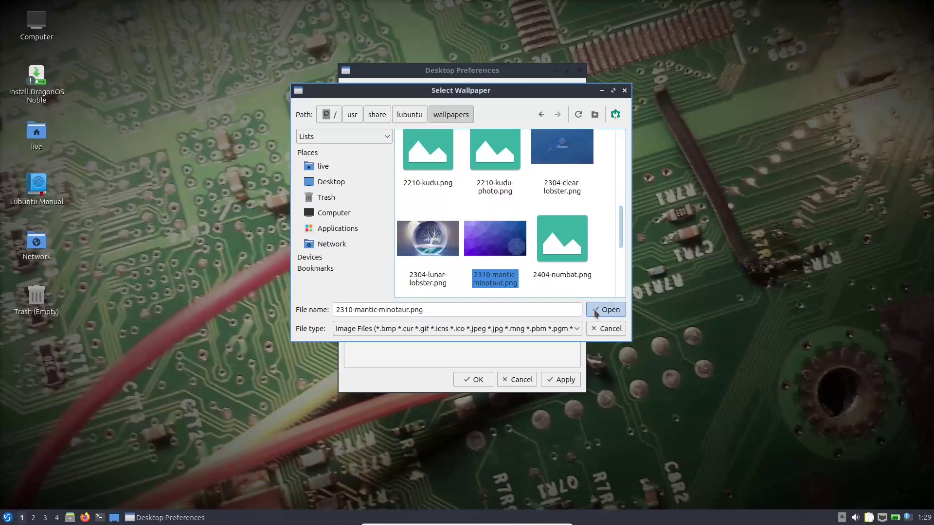
pyautogui.click(551, 195)
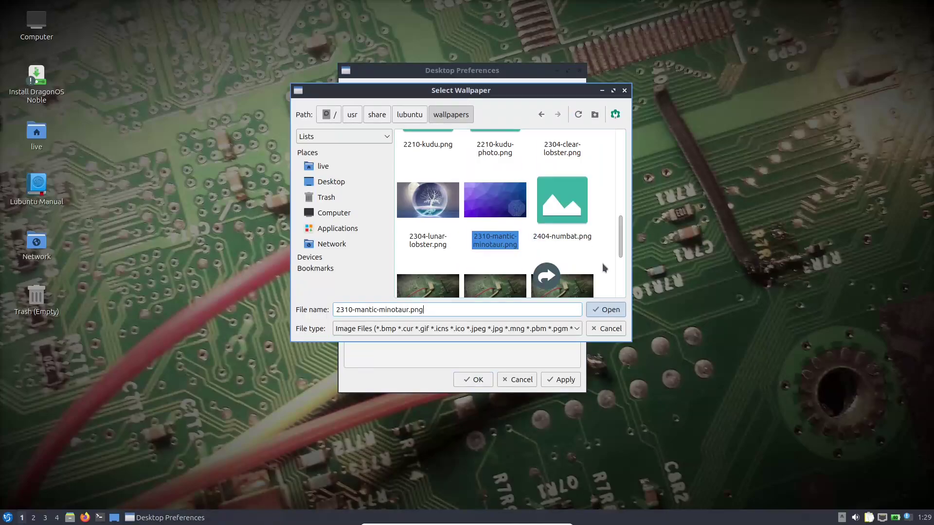
pyautogui.moveTo(620, 240); pyautogui.dragTo(621, 278)
pyautogui.click(618, 329)
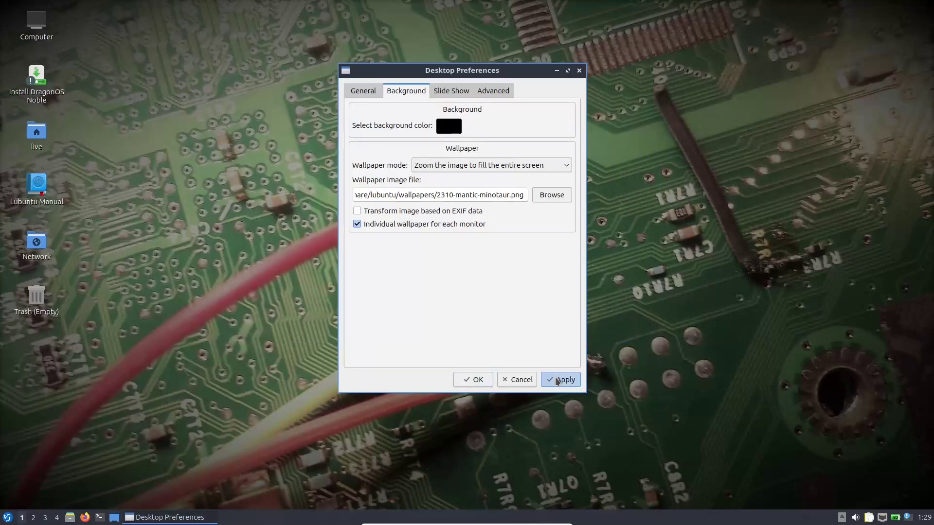
pyautogui.click(563, 379)
pyautogui.click(475, 379)
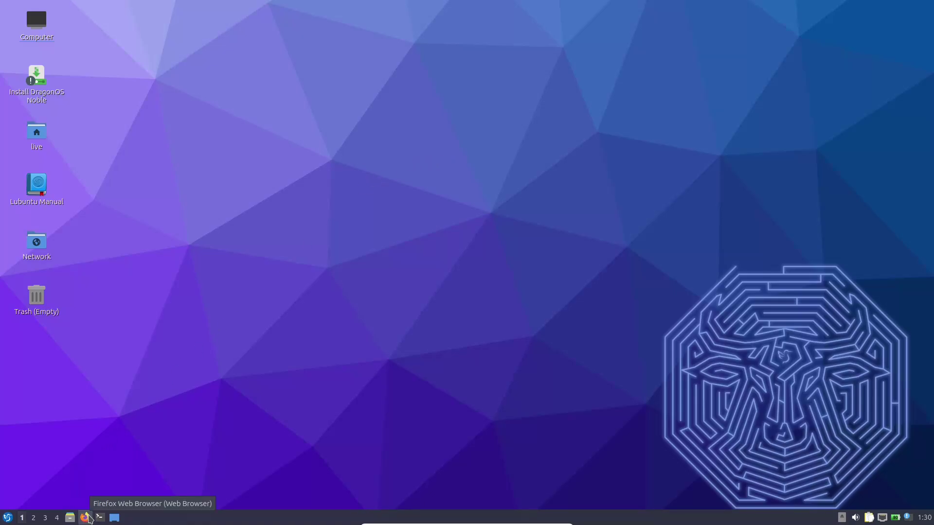
# Launch Firefox and browse the application menu's categories
pyautogui.click(85, 517)
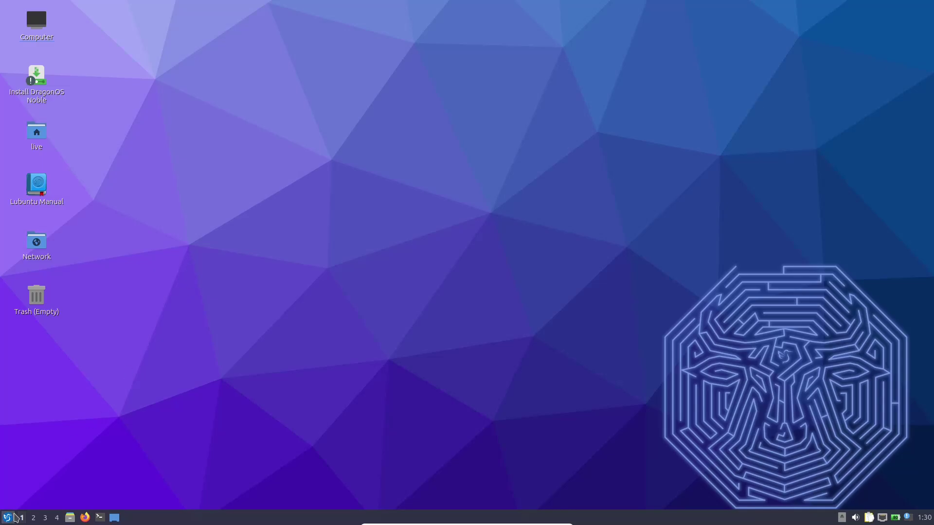
pyautogui.click(8, 517)
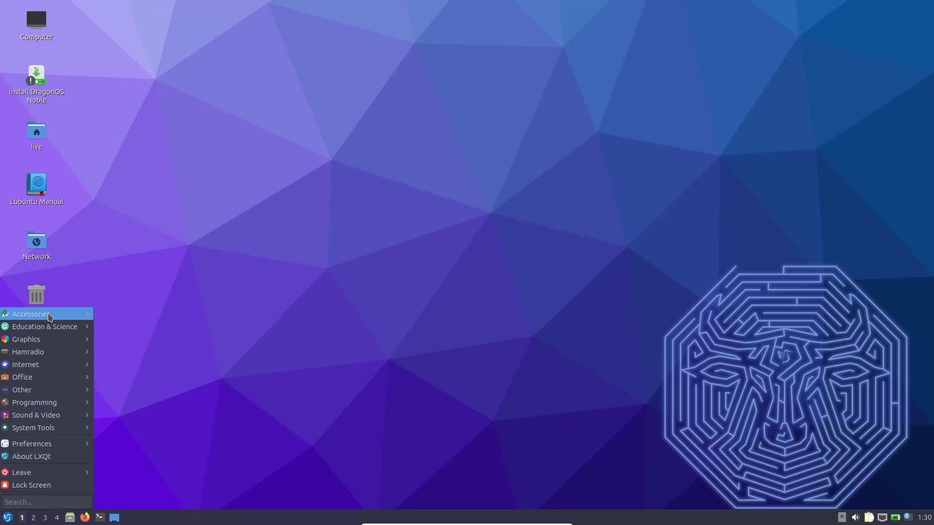
pyautogui.moveTo(50, 317)
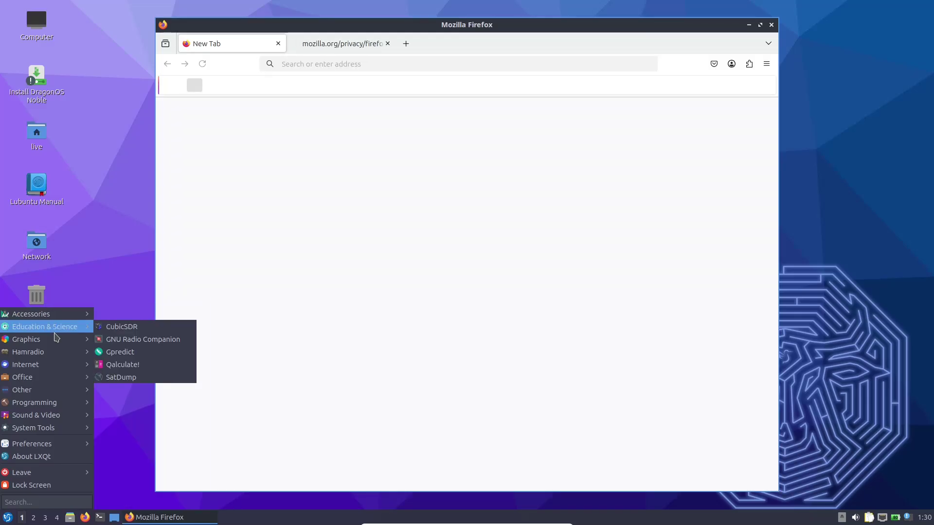
pyautogui.moveTo(56, 337)
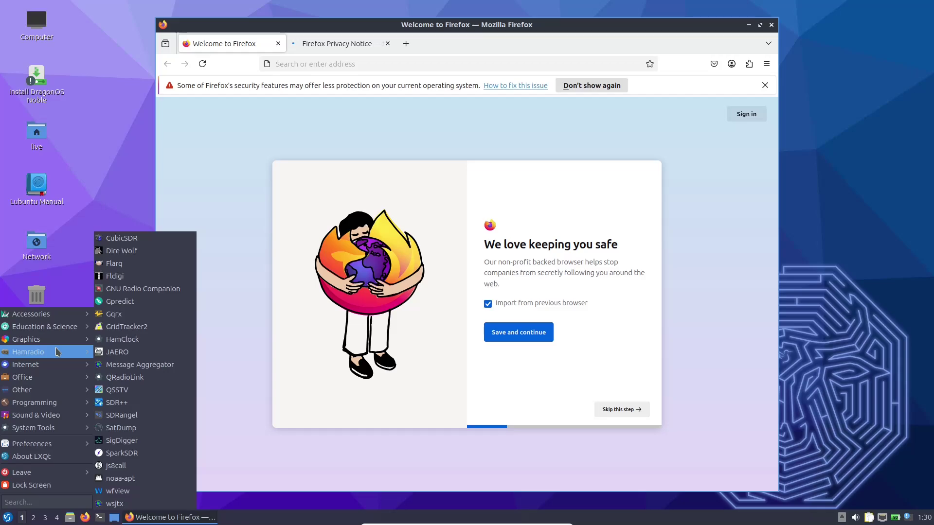
pyautogui.moveTo(58, 371)
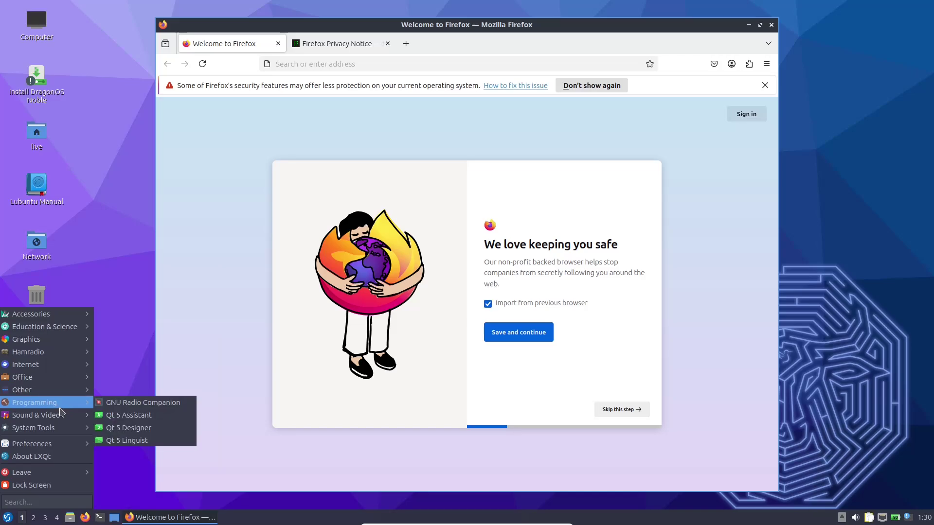
pyautogui.moveTo(64, 431)
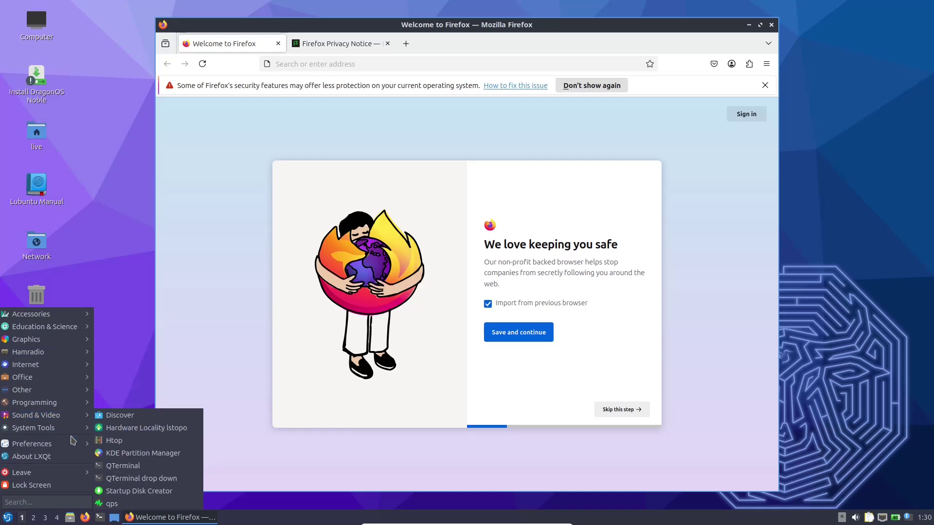
pyautogui.moveTo(72, 446)
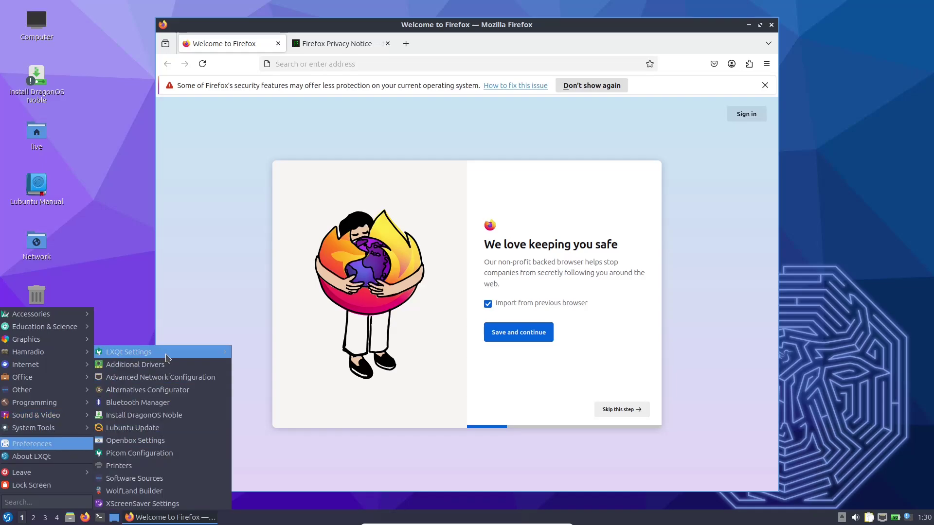
pyautogui.moveTo(167, 359)
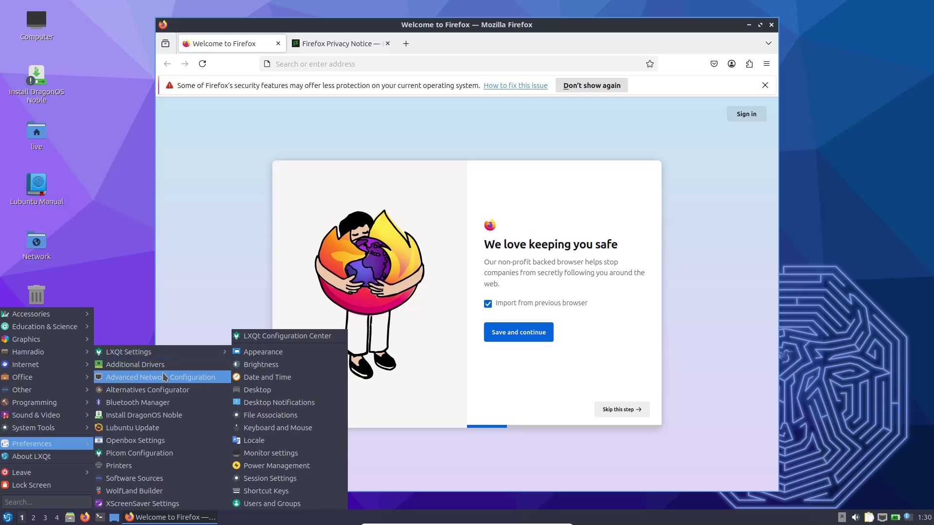
pyautogui.moveTo(69, 474)
pyautogui.click(307, 167)
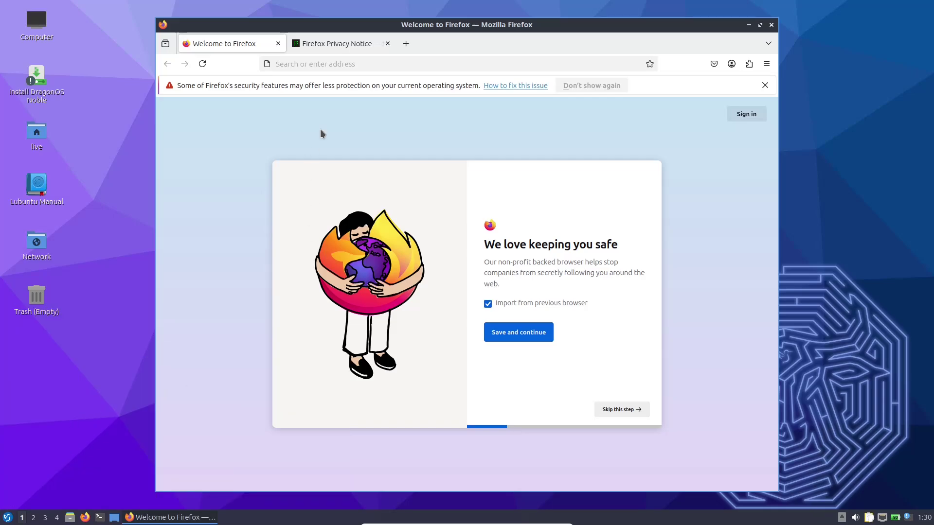
# Close the Firefox Privacy Notice tab and maximize the browser window
pyautogui.click(387, 43)
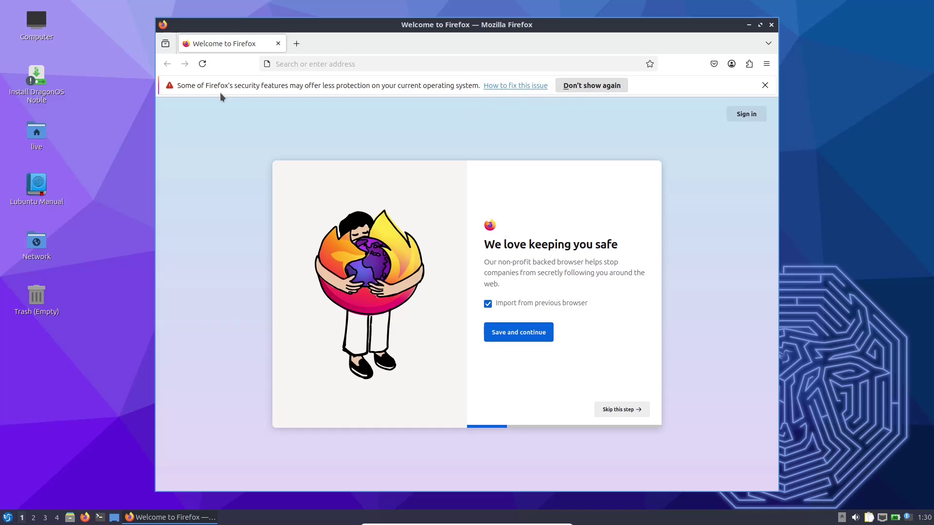
pyautogui.click(760, 24)
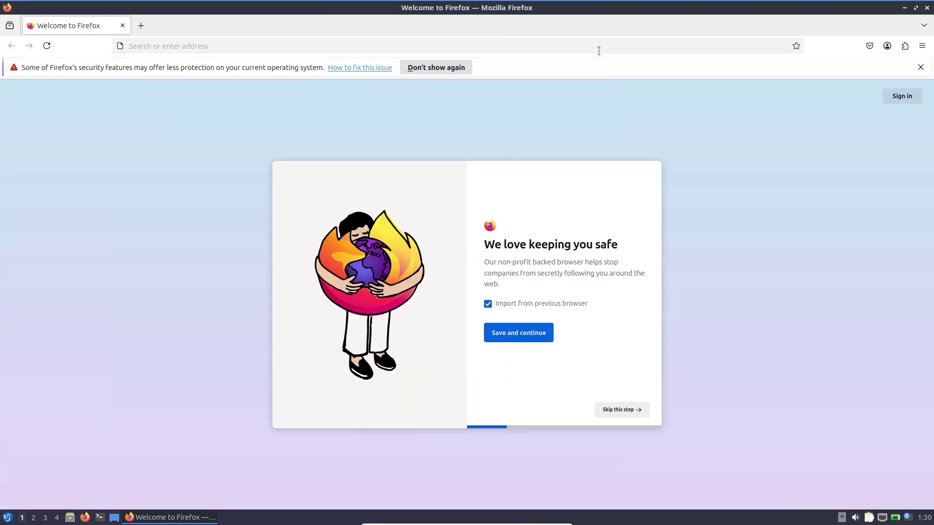
pyautogui.click(587, 47)
# Load about:support and select the Version through OS Theme details
pyautogui.write('a')
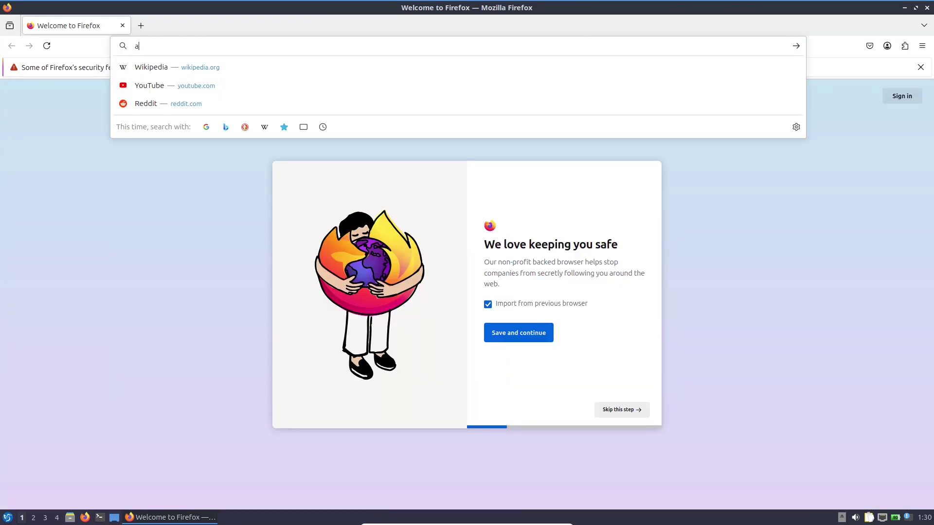
pyautogui.write('bout:')
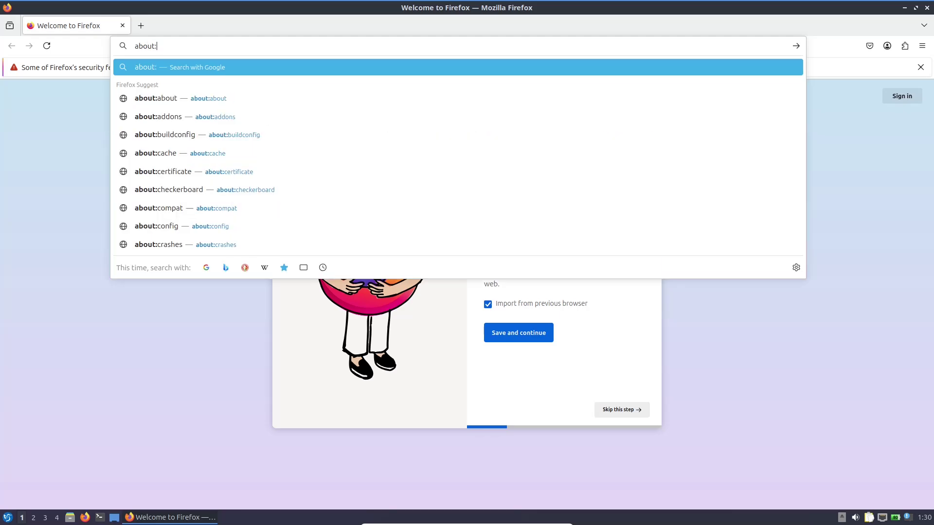
pyautogui.write('support')
pyautogui.press('Return')
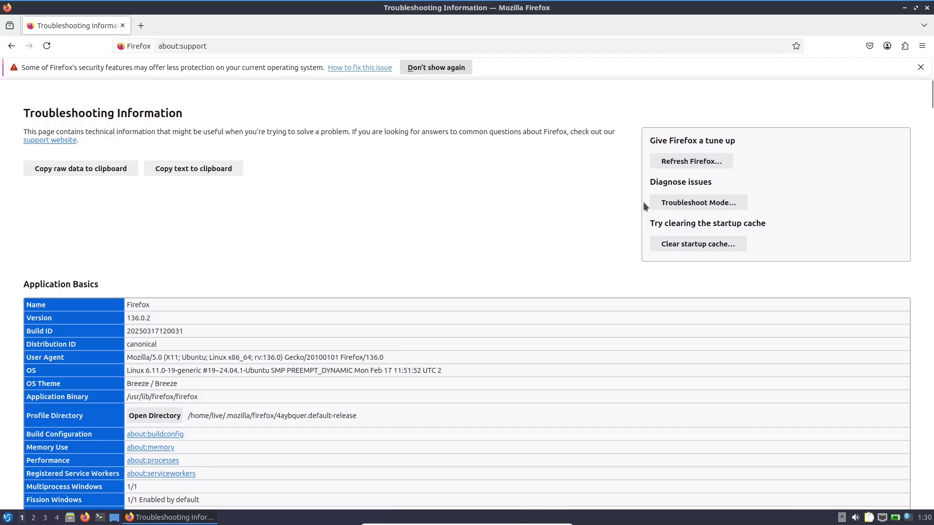
pyautogui.moveTo(932, 85); pyautogui.dragTo(933, 100)
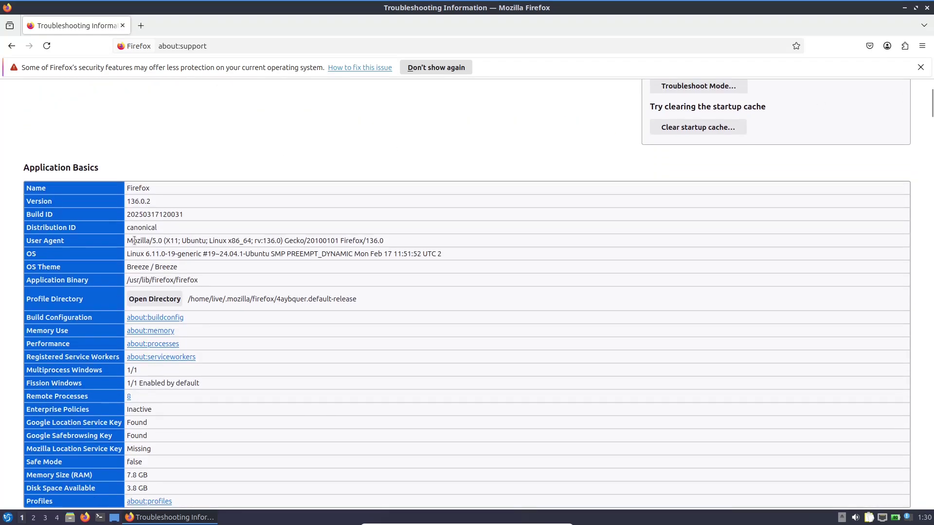
pyautogui.moveTo(133, 203); pyautogui.dragTo(212, 274)
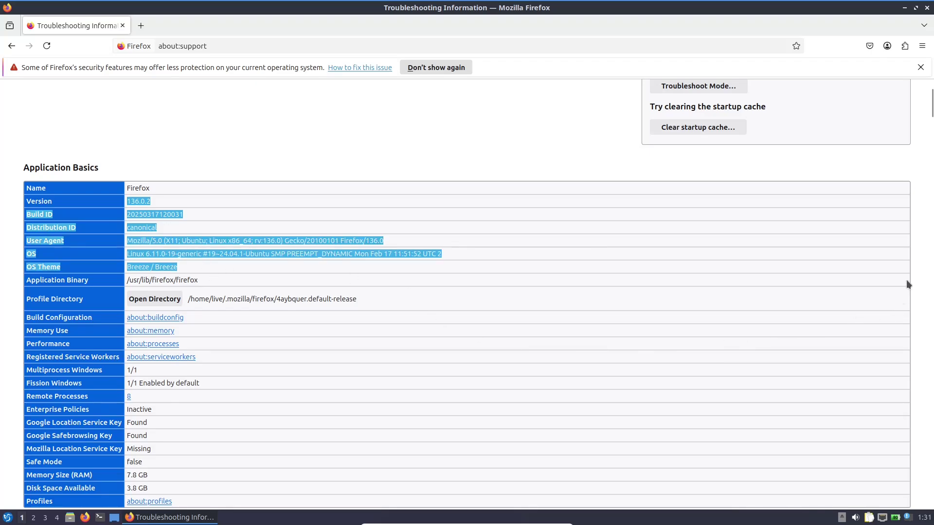
# Select the Window Protocol, Target Frame Rate and Display0 resolution details further down
pyautogui.moveTo(932, 108); pyautogui.dragTo(930, 265)
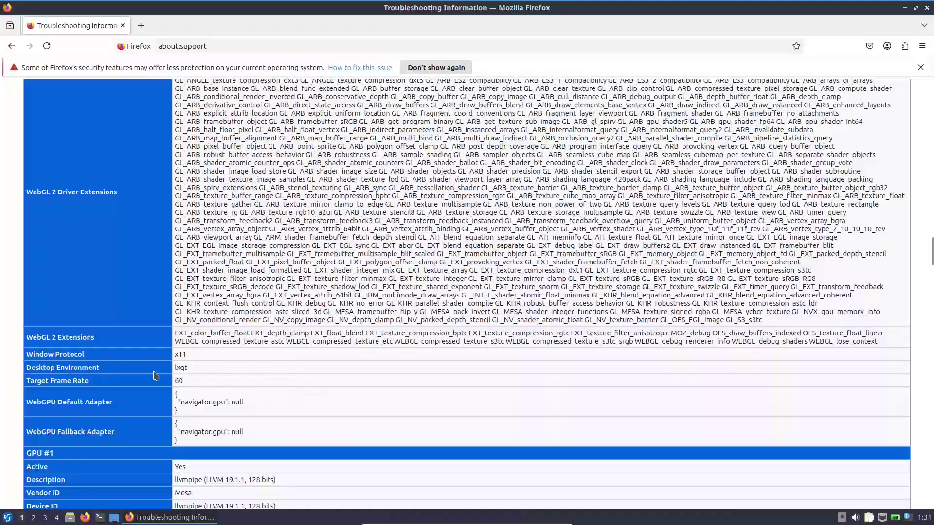
pyautogui.moveTo(204, 382); pyautogui.dragTo(174, 366)
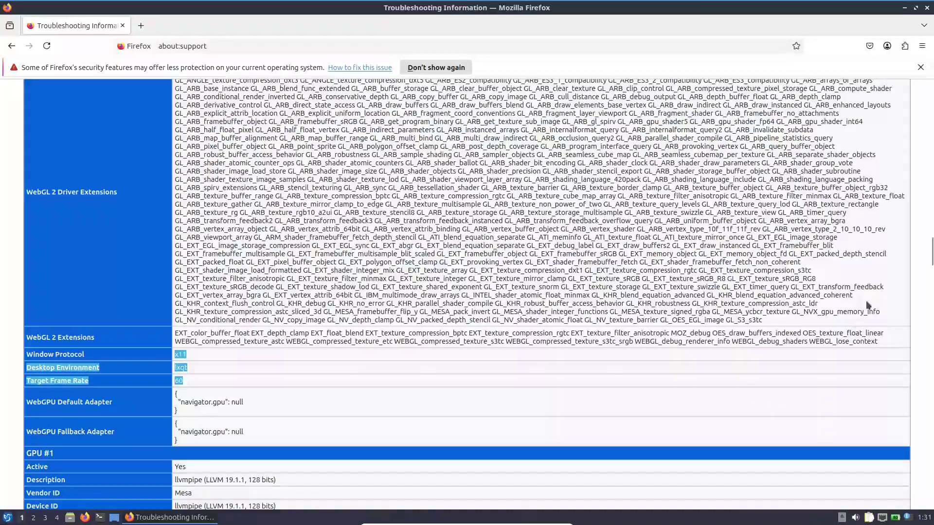
pyautogui.moveTo(930, 255); pyautogui.dragTo(930, 284)
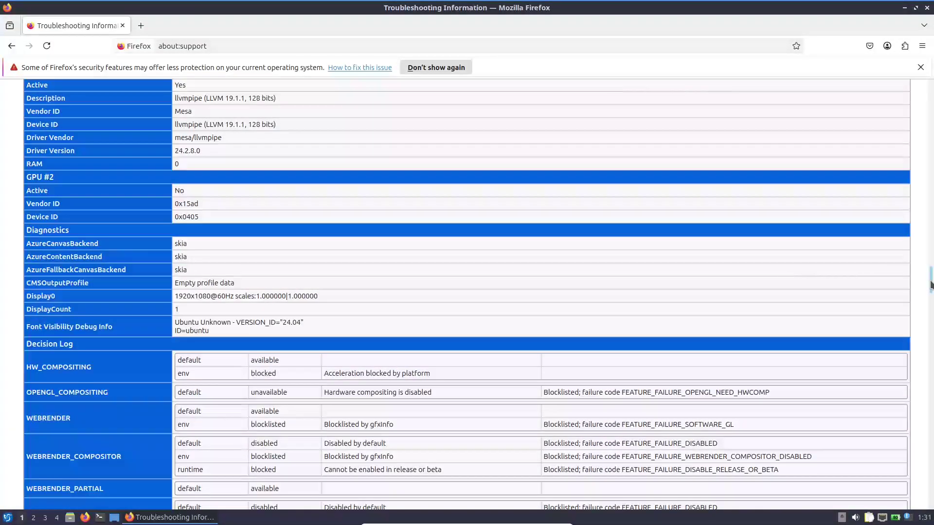
pyautogui.moveTo(297, 297); pyautogui.dragTo(176, 298)
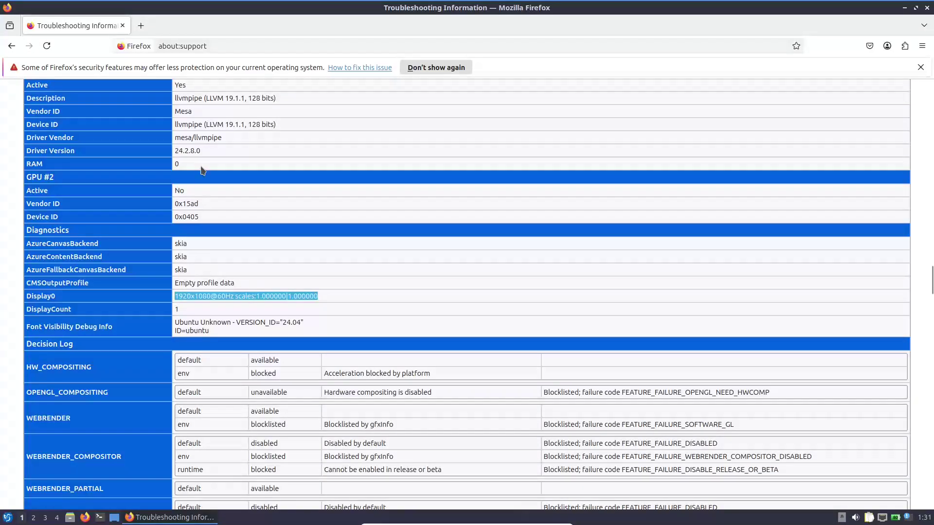
pyautogui.moveTo(211, 147); pyautogui.dragTo(174, 137)
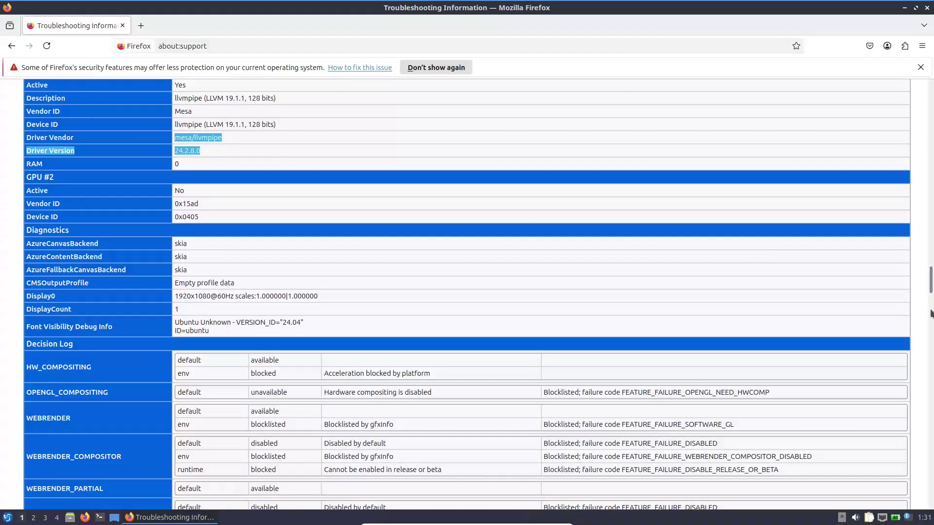
pyautogui.moveTo(930, 299); pyautogui.dragTo(917, 511)
pyautogui.click(397, 41)
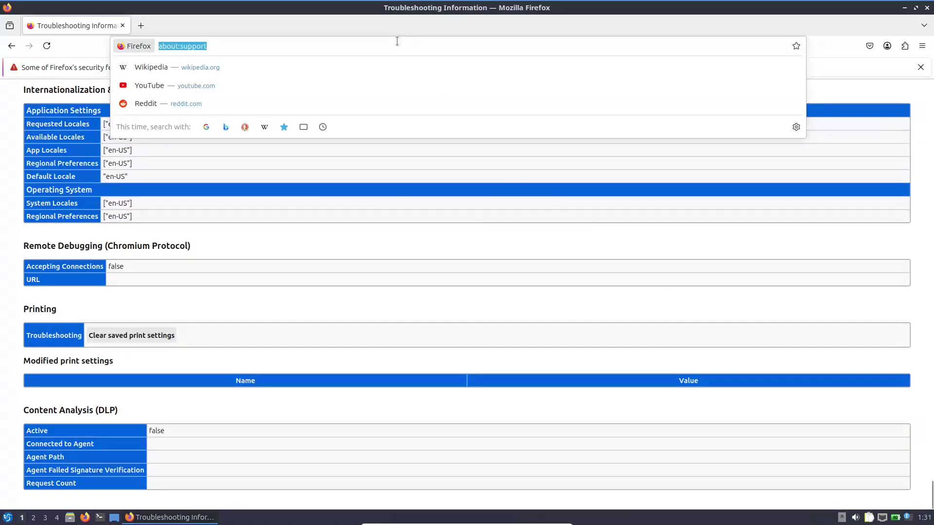
# Search Google for 'dragon os', reject cookies, and open the DragonOS homepage and SourceForge page
pyautogui.write('dragon ')
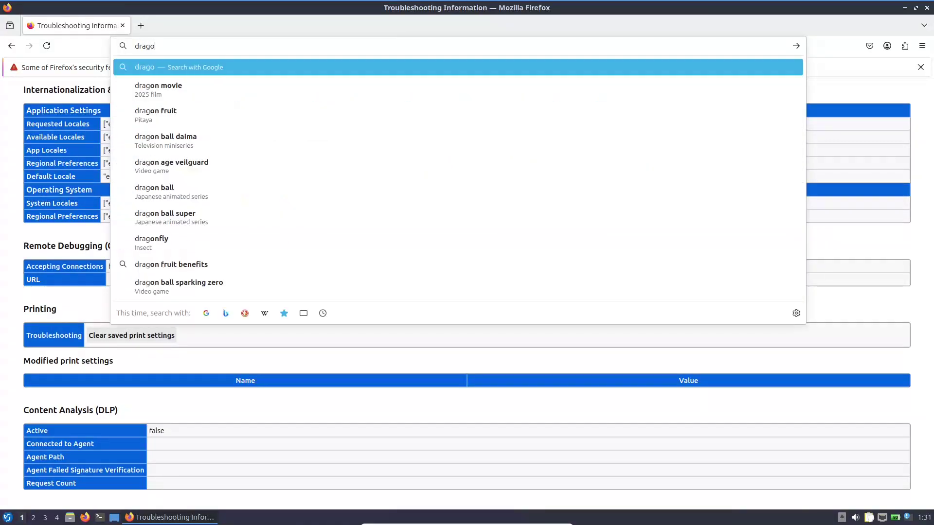
pyautogui.write('os')
pyautogui.press('Return')
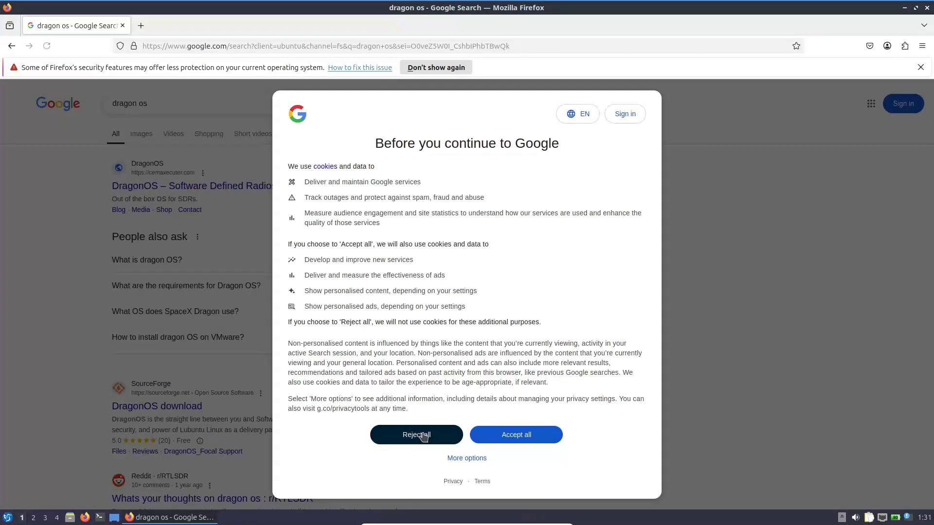
pyautogui.click(422, 436)
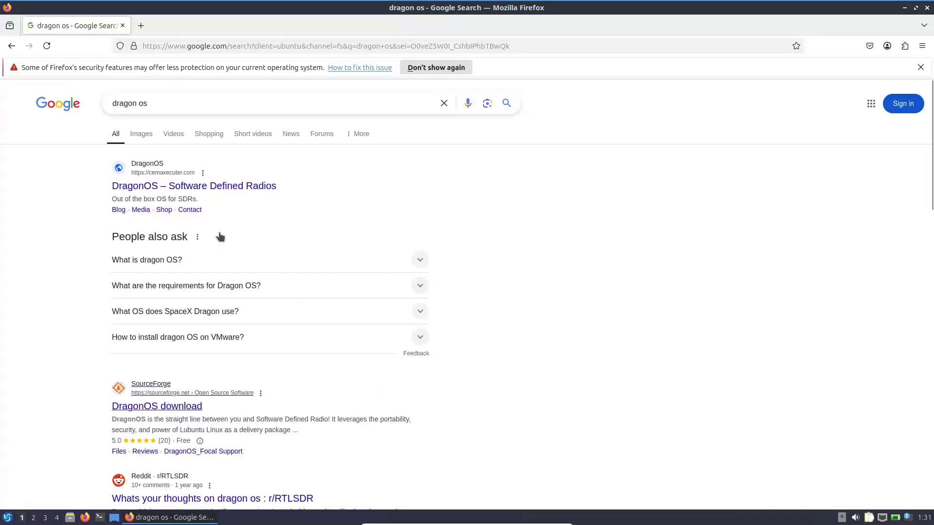
pyautogui.middleClick(197, 190)
pyautogui.click(174, 414)
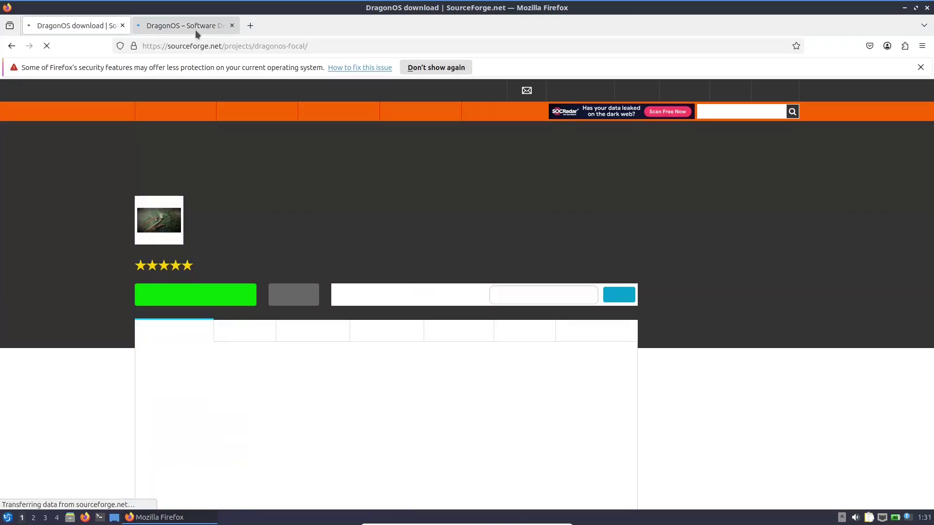
# View the DragonOS homepage tab down to the bottom, then close it
pyautogui.click(195, 31)
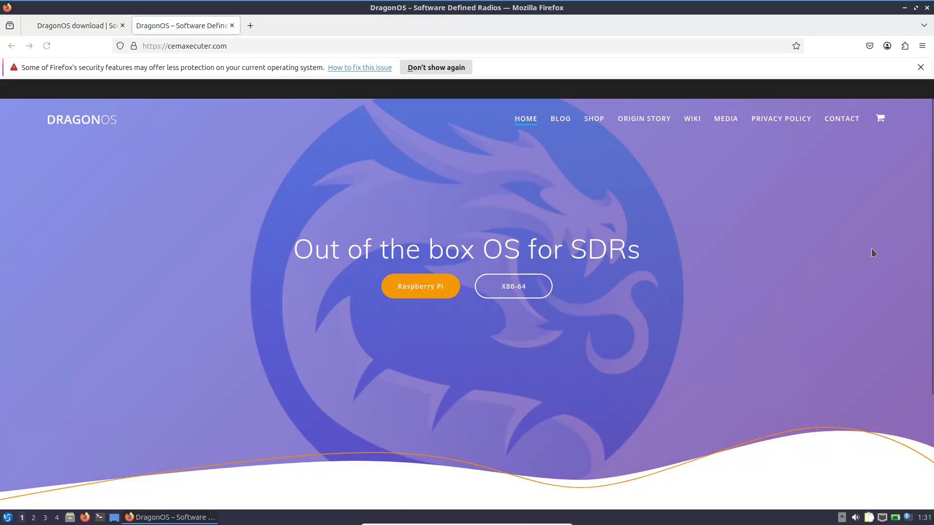
pyautogui.moveTo(932, 160); pyautogui.dragTo(920, 357)
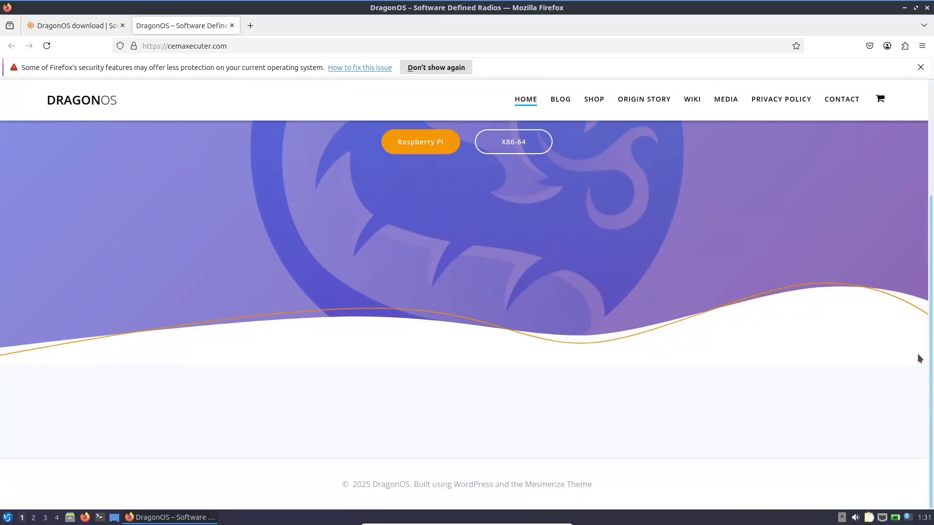
pyautogui.click(232, 25)
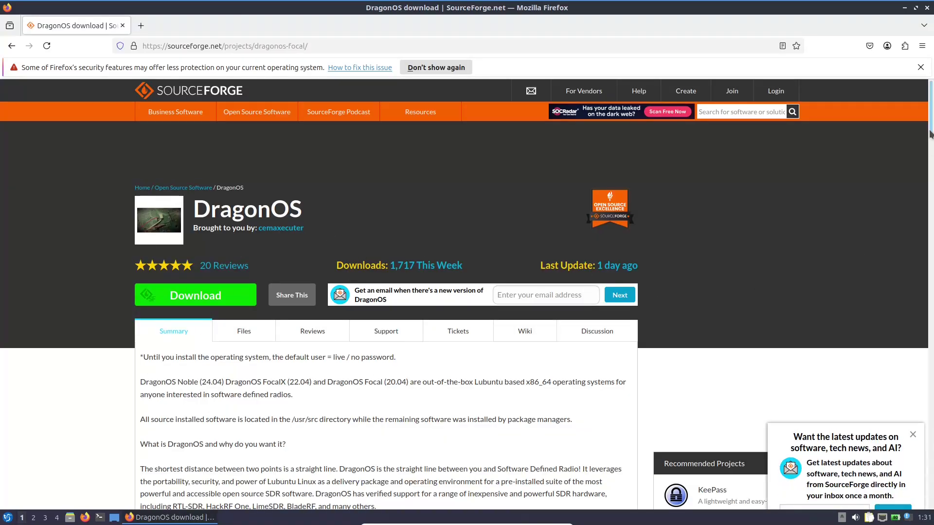
# Start the 3.3 GB DragonOS_Noble_R1.iso download from the SourceForge Files page, then cancel it
pyautogui.scroll(-2, 930, 144)
pyautogui.moveTo(930, 143); pyautogui.dragTo(922, 375)
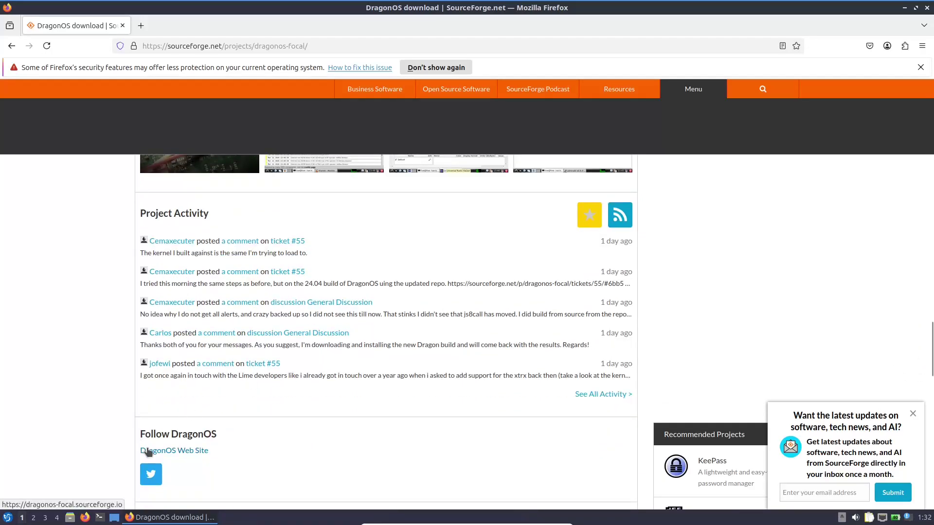
pyautogui.moveTo(931, 342); pyautogui.dragTo(919, 91)
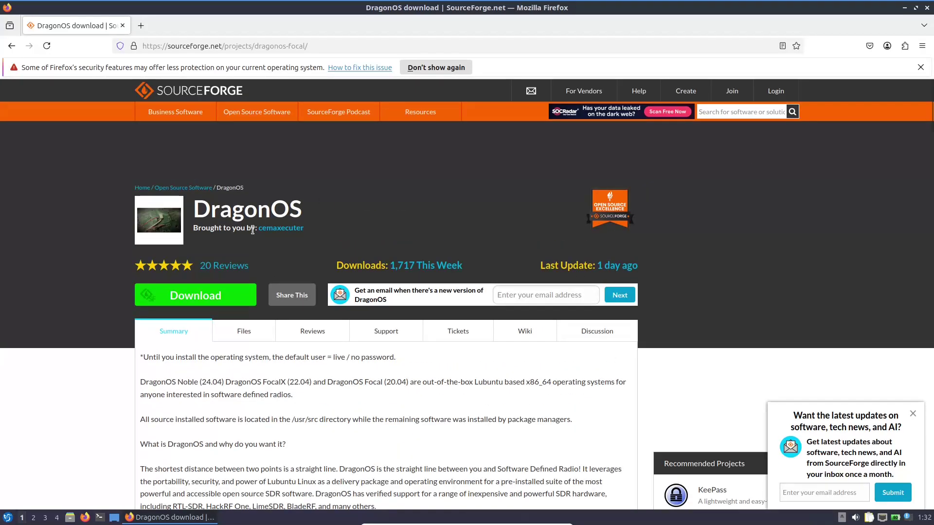
pyautogui.click(228, 335)
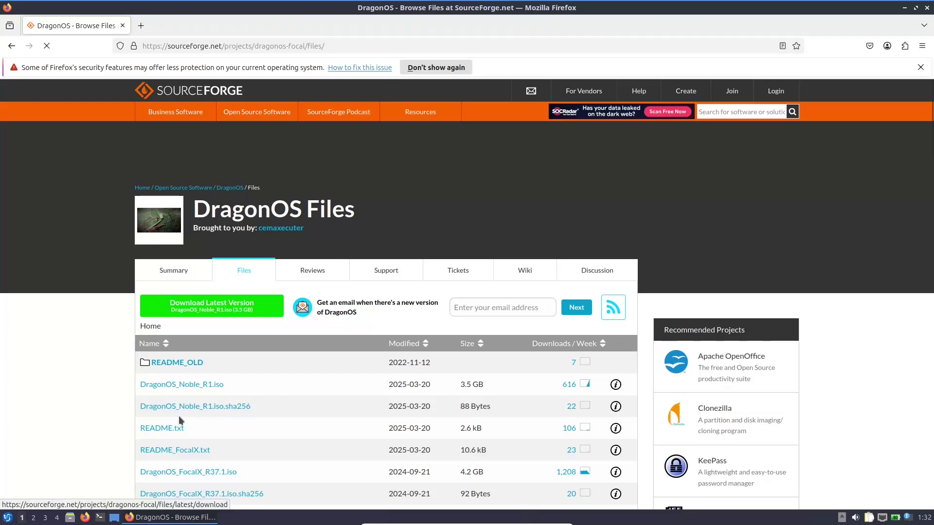
pyautogui.click(215, 311)
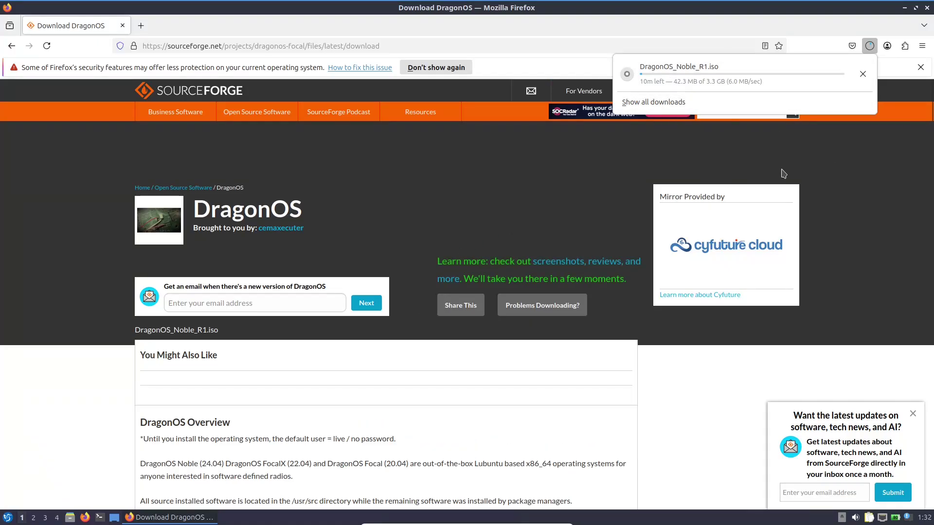
pyautogui.click(862, 73)
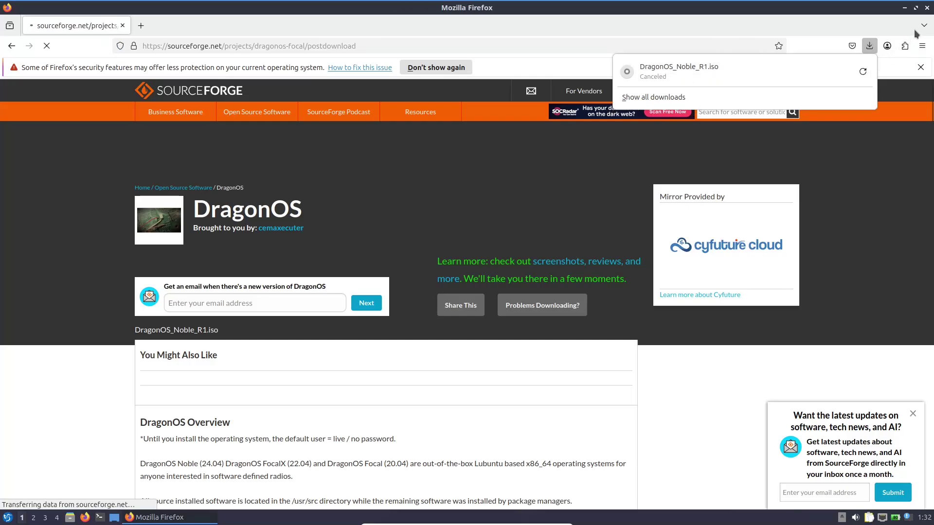
# Close Firefox, execute the Install DragonOS Noble desktop entry, and open the file manager
pyautogui.click(927, 8)
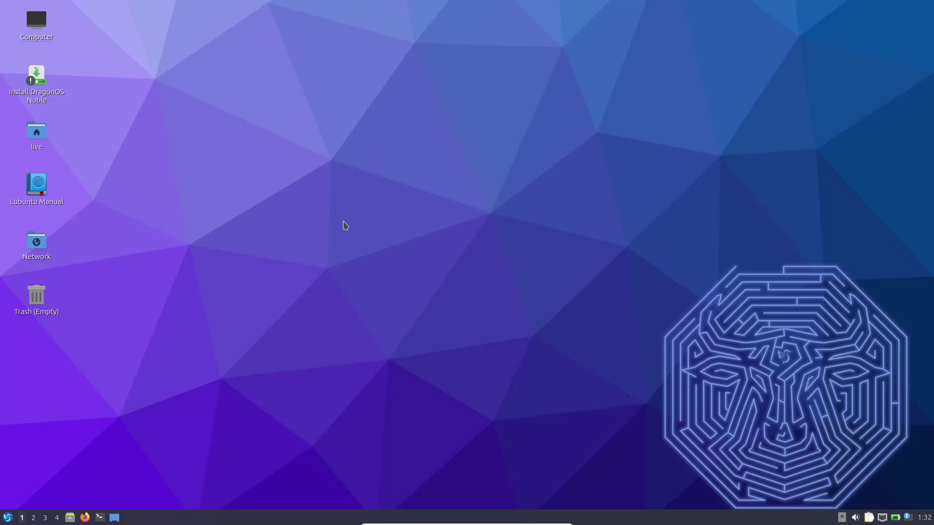
pyautogui.rightClick(43, 93)
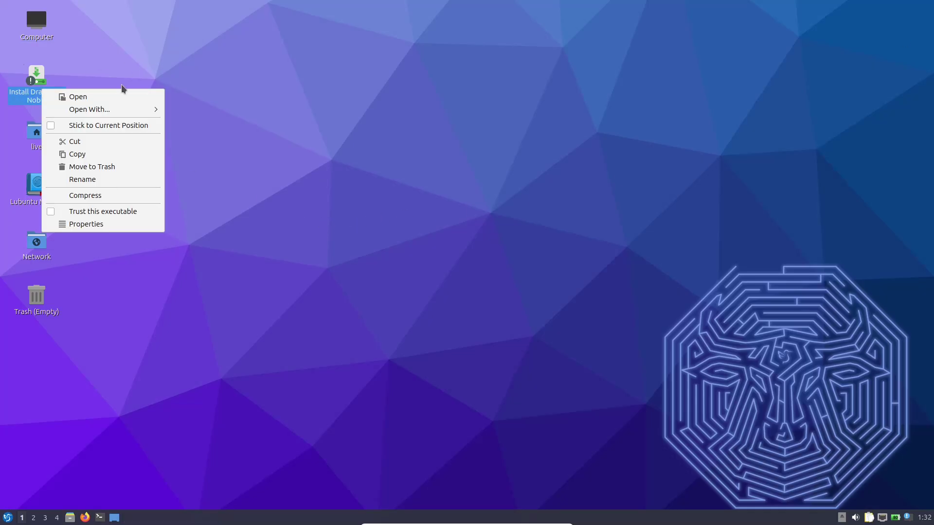
pyautogui.click(115, 99)
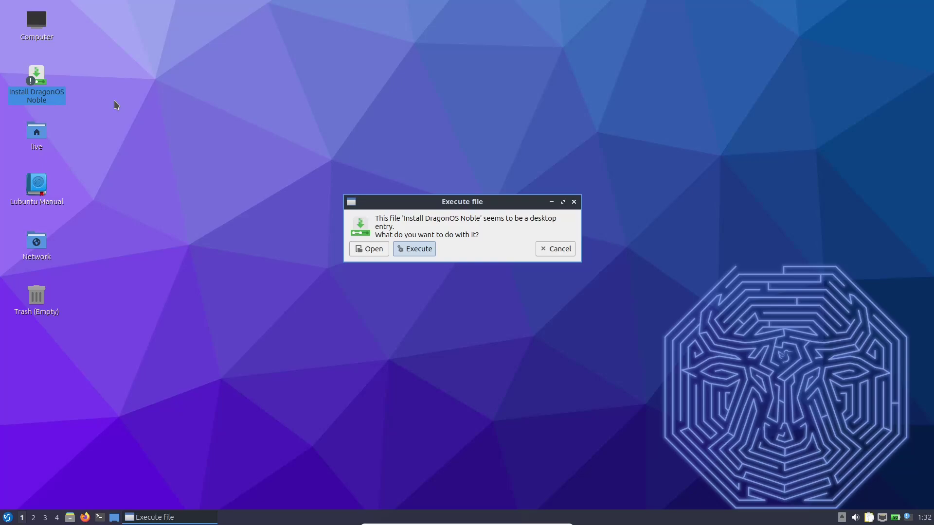
pyautogui.click(429, 255)
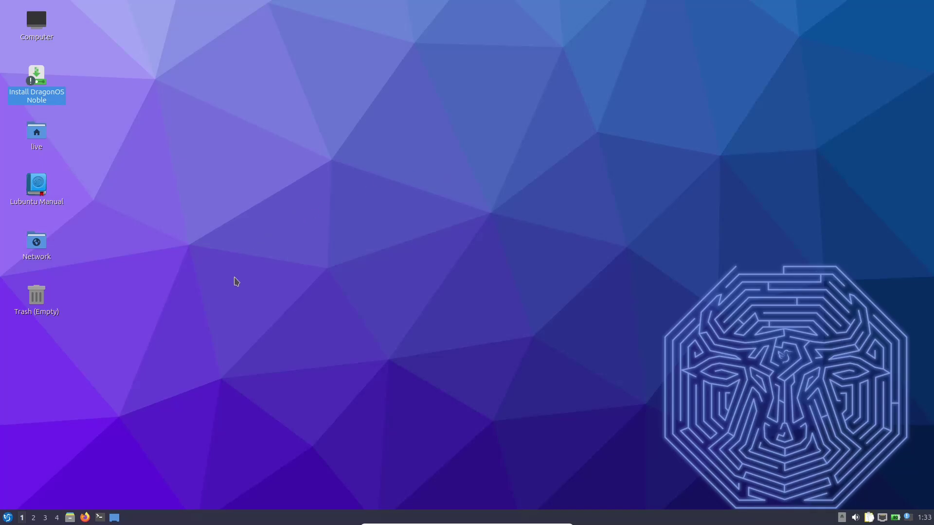
pyautogui.click(71, 518)
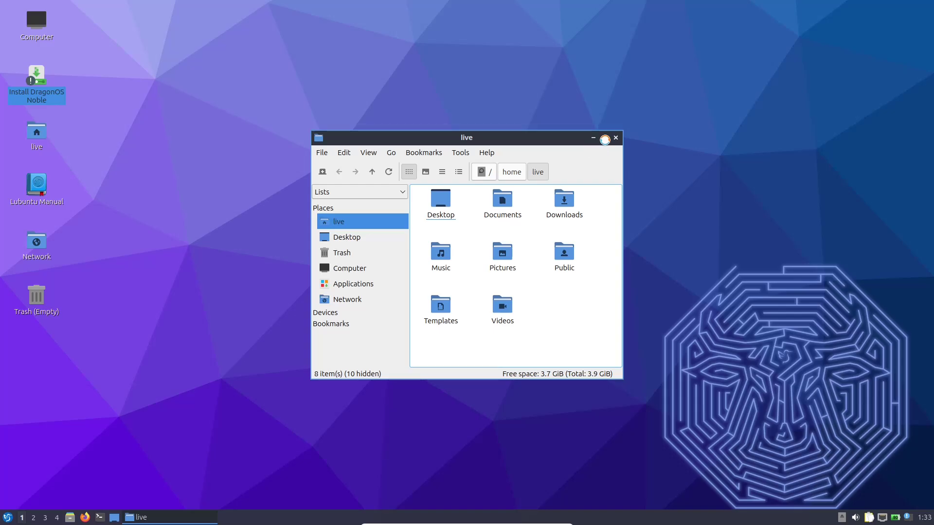
# Maximize the file manager and look through its Preferences pages and About dialog
pyautogui.click(605, 138)
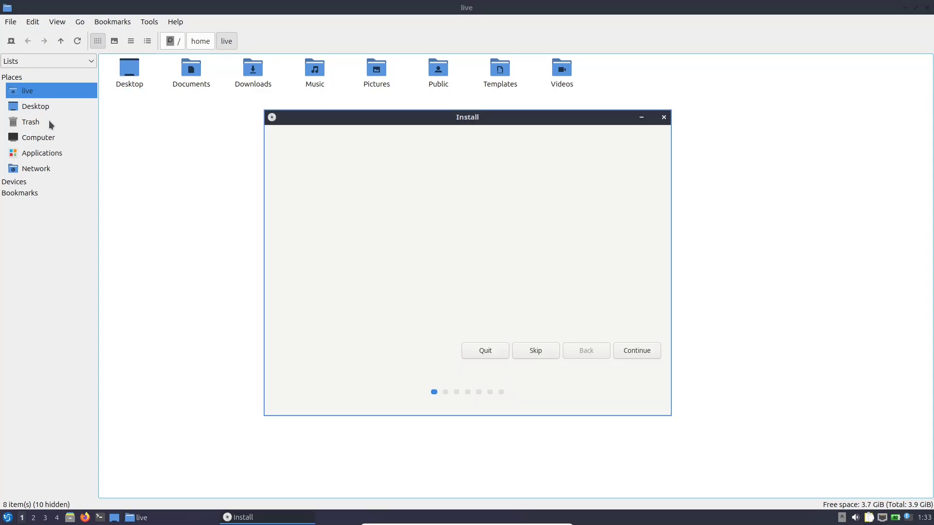
pyautogui.click(33, 22)
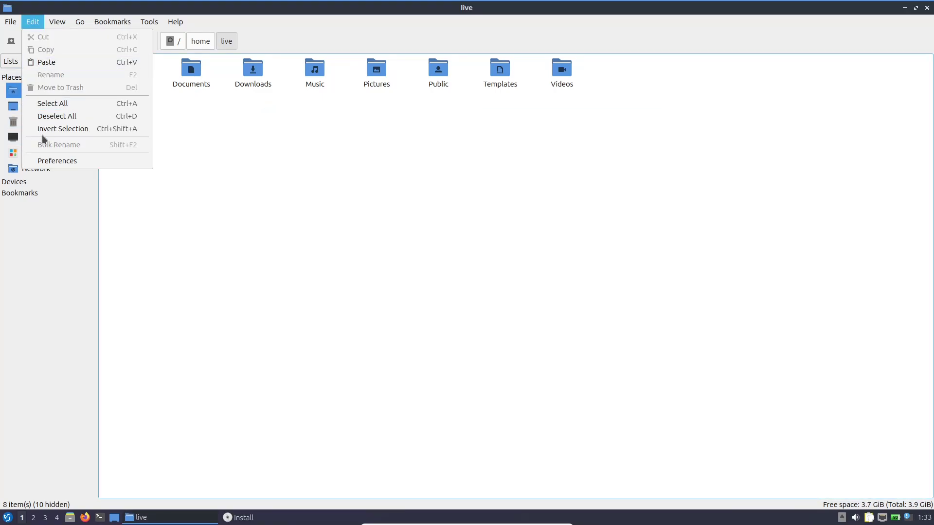
pyautogui.click(47, 159)
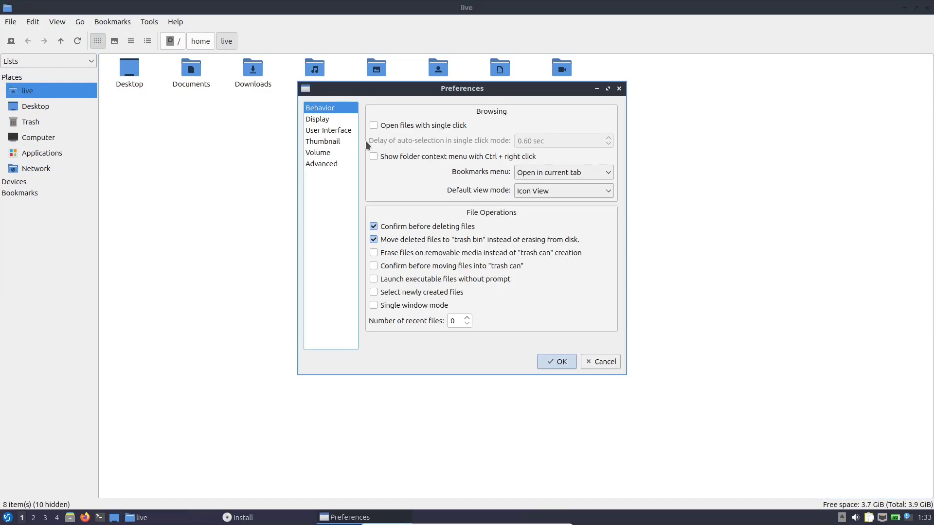
pyautogui.click(339, 122)
pyautogui.click(336, 130)
pyautogui.click(333, 152)
pyautogui.click(330, 142)
pyautogui.click(329, 164)
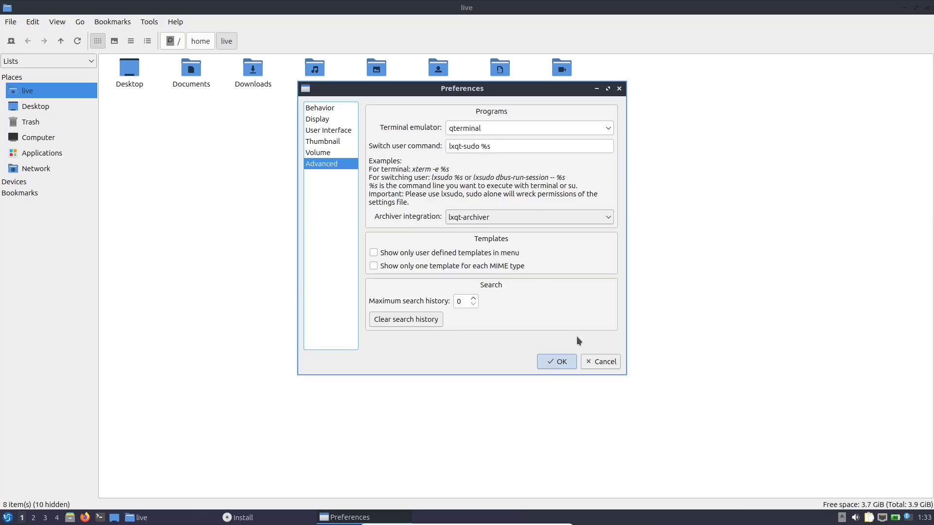
pyautogui.click(599, 361)
pyautogui.click(178, 23)
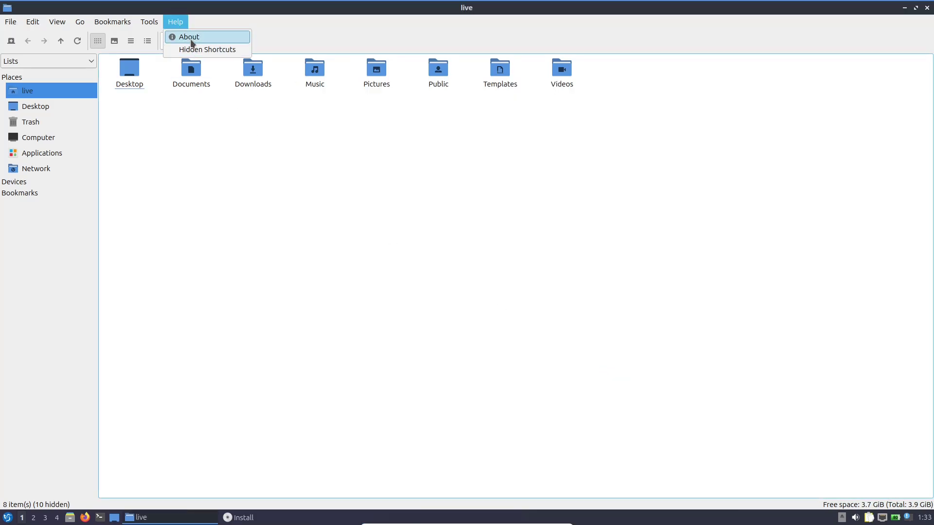
pyautogui.click(191, 39)
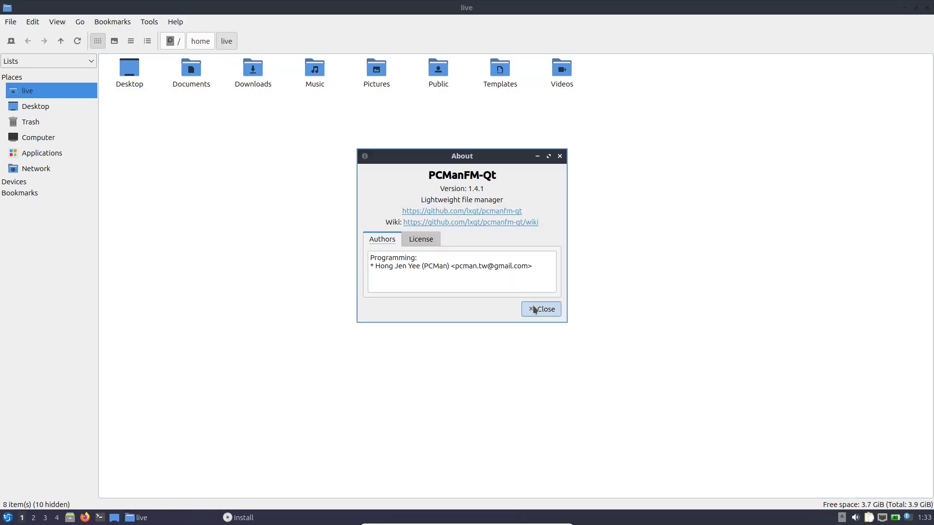
pyautogui.click(533, 310)
# Browse the Accessories, Education & Science, Graphics, Hamradio and Internet application categories
pyautogui.click(81, 152)
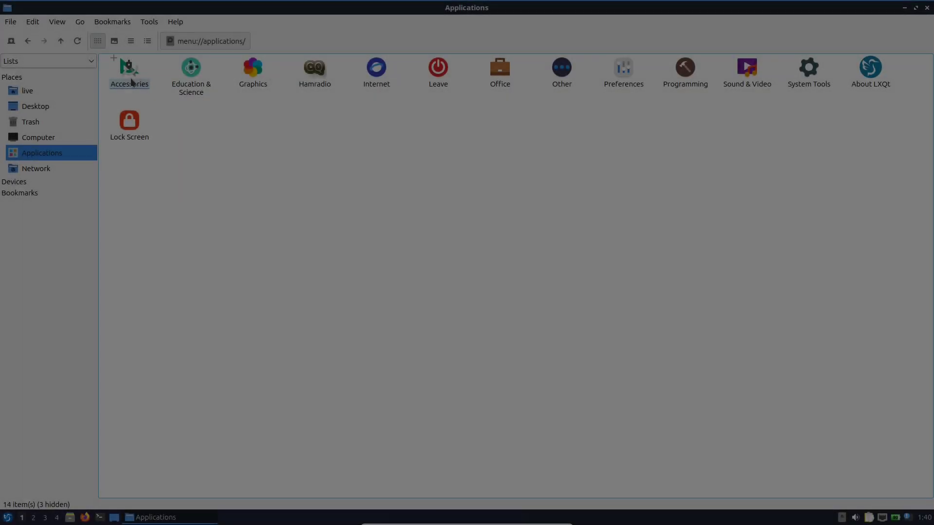
pyautogui.click(130, 70)
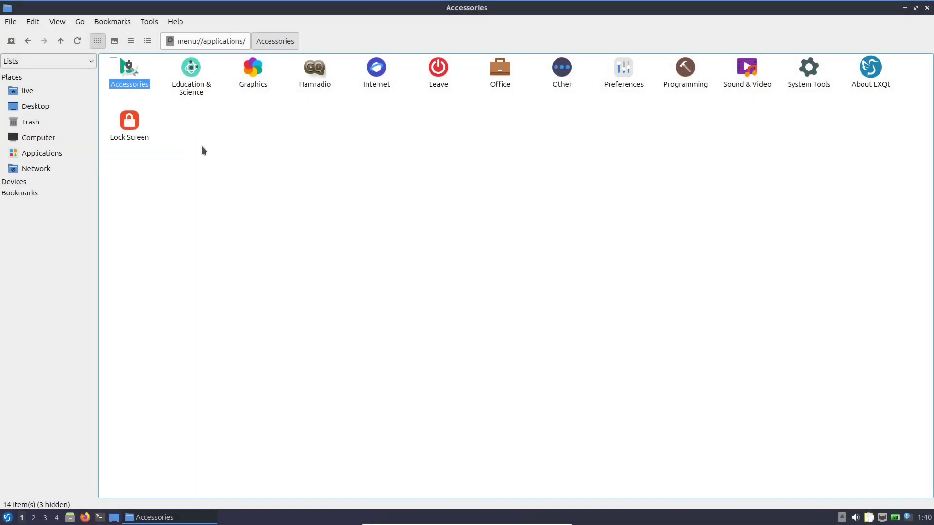
pyautogui.click(27, 41)
pyautogui.click(189, 73)
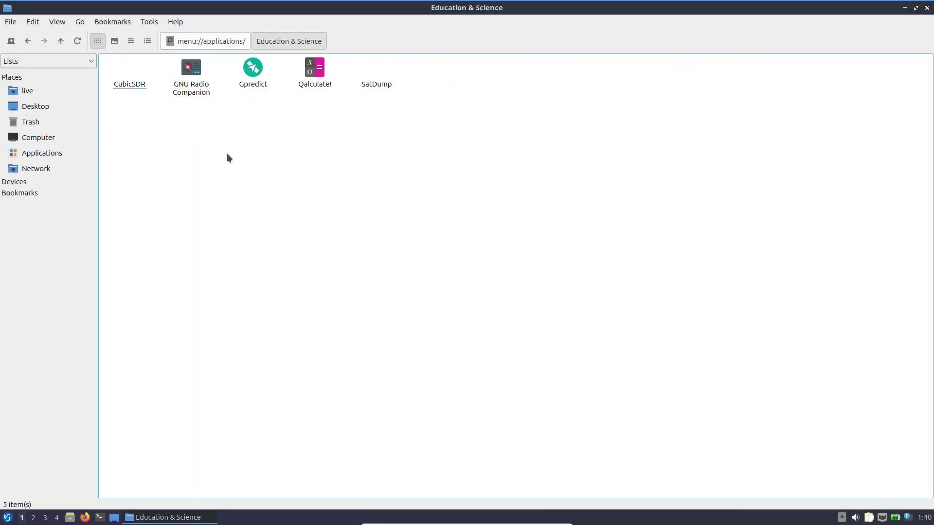
pyautogui.click(27, 41)
pyautogui.click(250, 80)
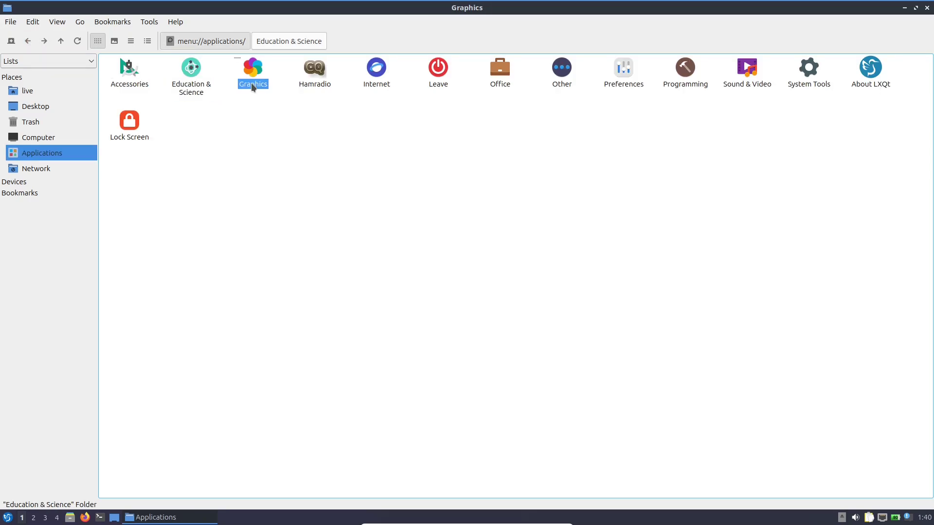
pyautogui.click(29, 41)
pyautogui.click(312, 82)
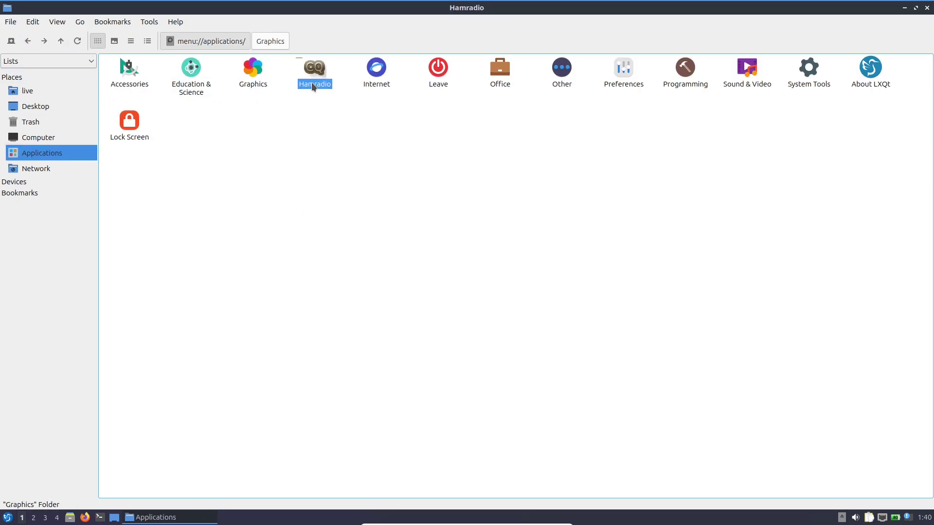
pyautogui.click(31, 40)
pyautogui.click(376, 74)
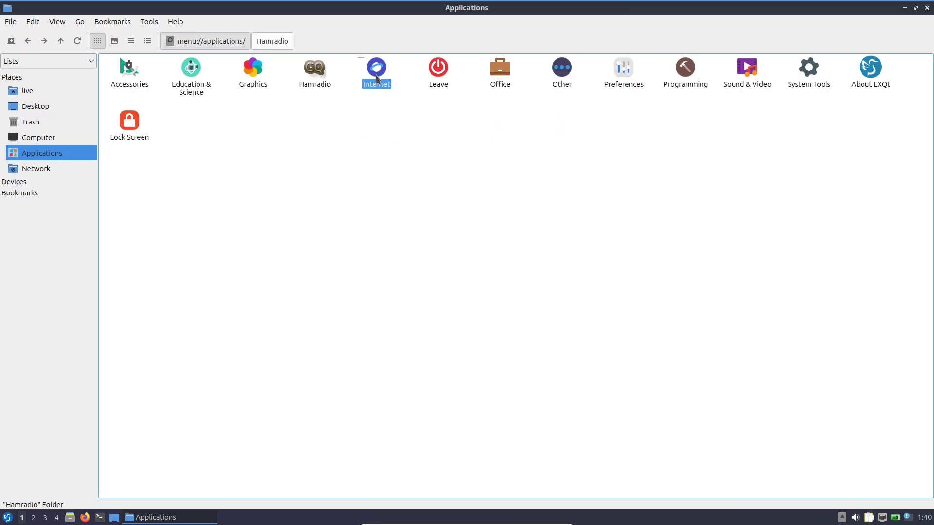
pyautogui.click(29, 41)
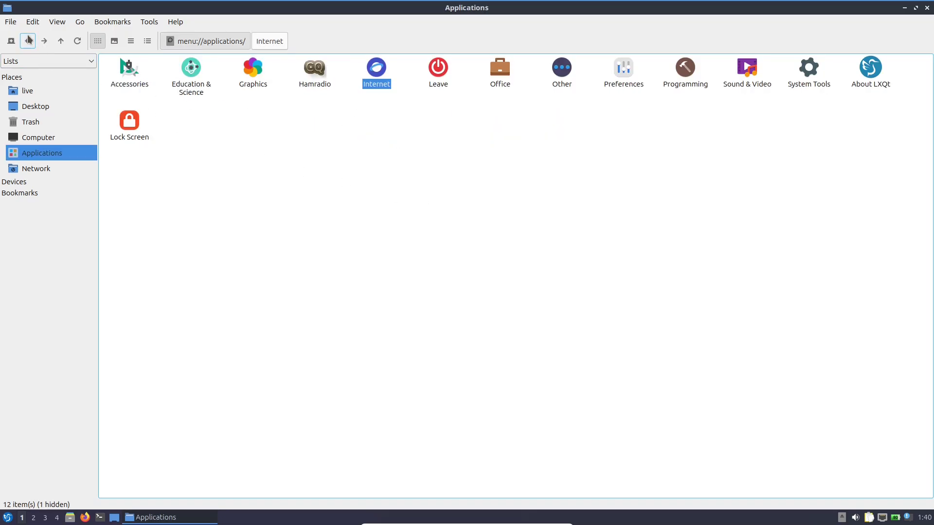
# Browse the Office, Other, Preferences, Programming and Sound & Video categories, then enter System Tools
pyautogui.click(500, 72)
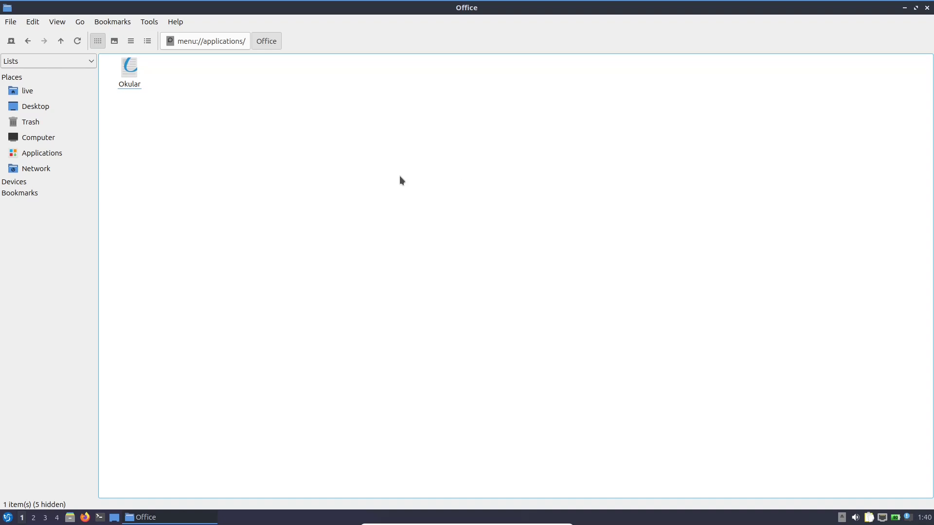
pyautogui.click(31, 42)
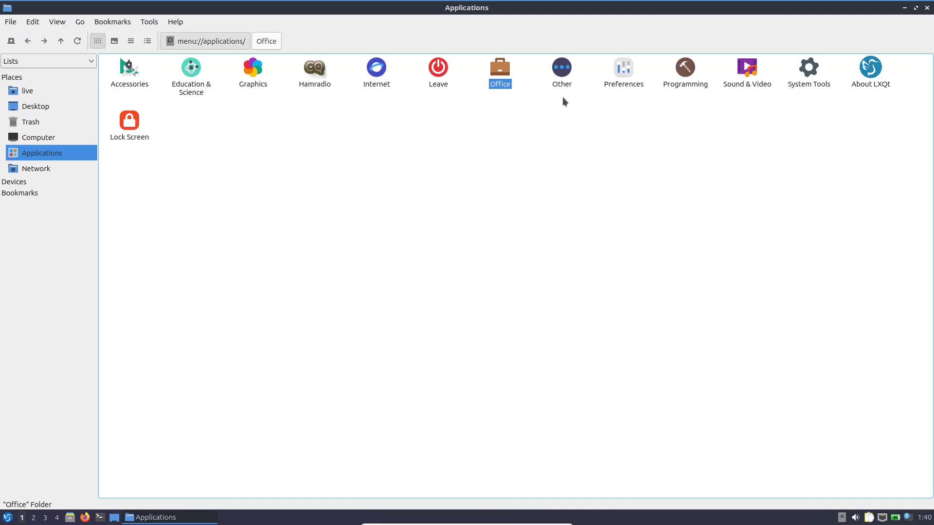
pyautogui.click(571, 70)
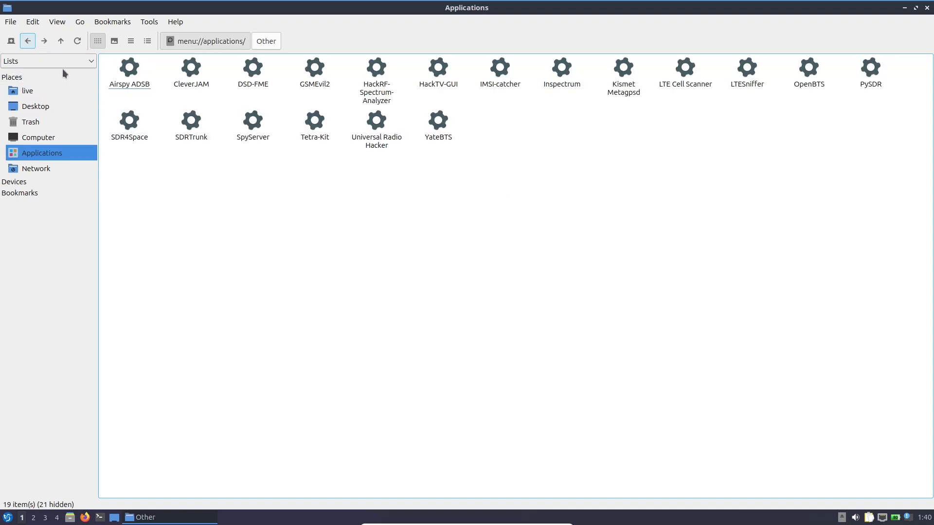
pyautogui.hotkey('alt', 'Left')
pyautogui.click(609, 85)
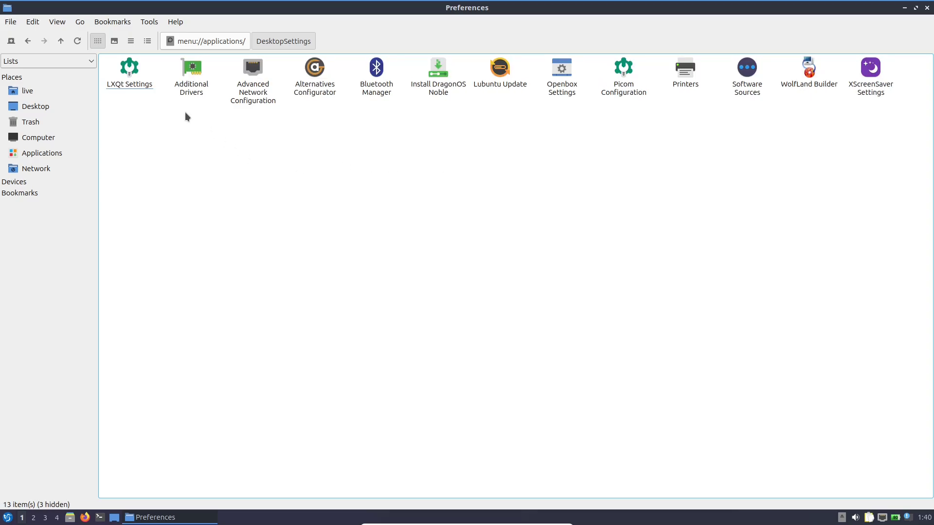
pyautogui.click(28, 42)
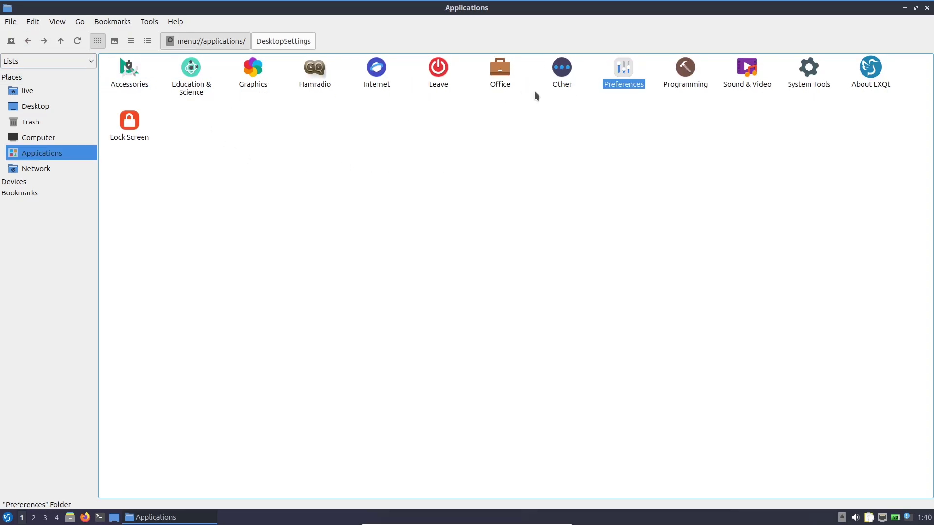
pyautogui.click(696, 83)
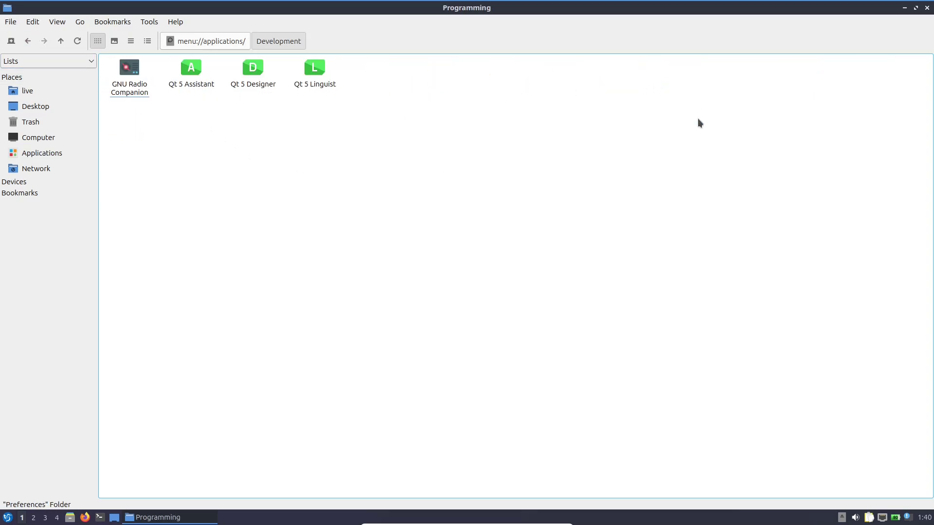
pyautogui.click(28, 42)
pyautogui.click(737, 84)
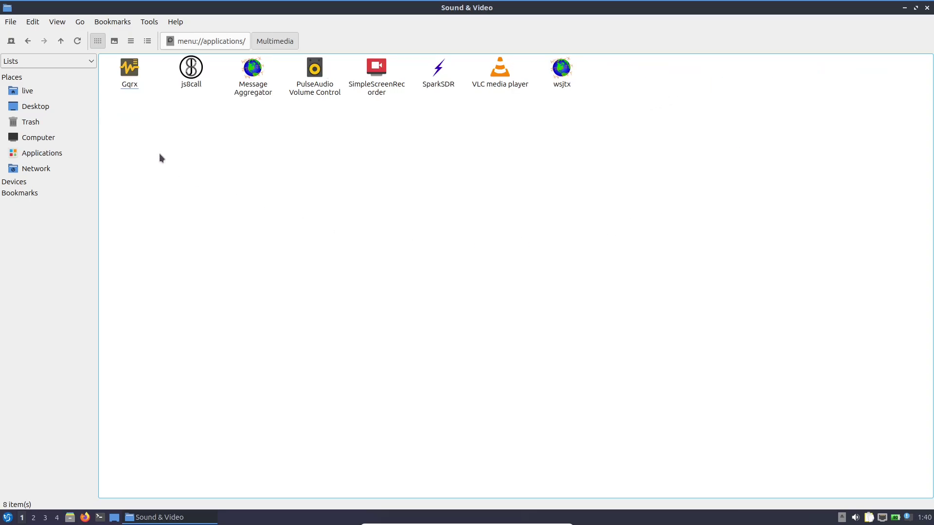
pyautogui.click(29, 45)
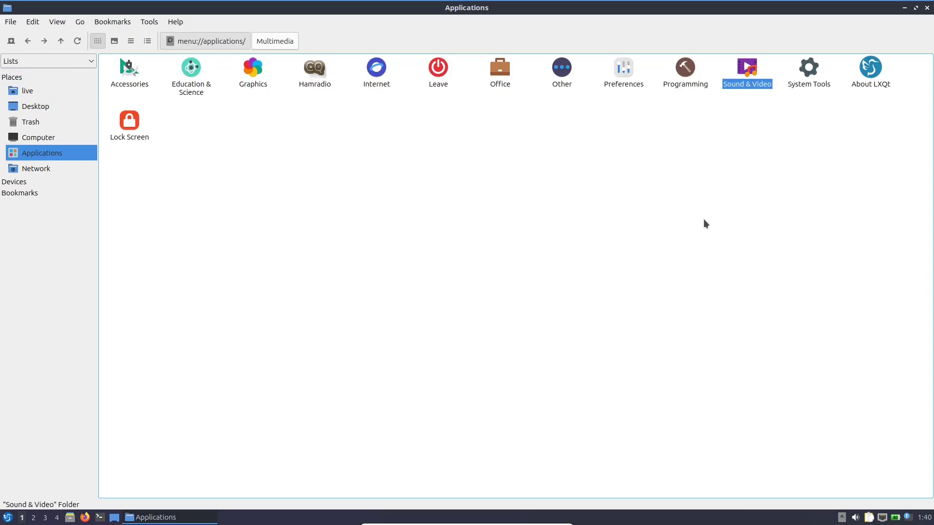
pyautogui.click(795, 86)
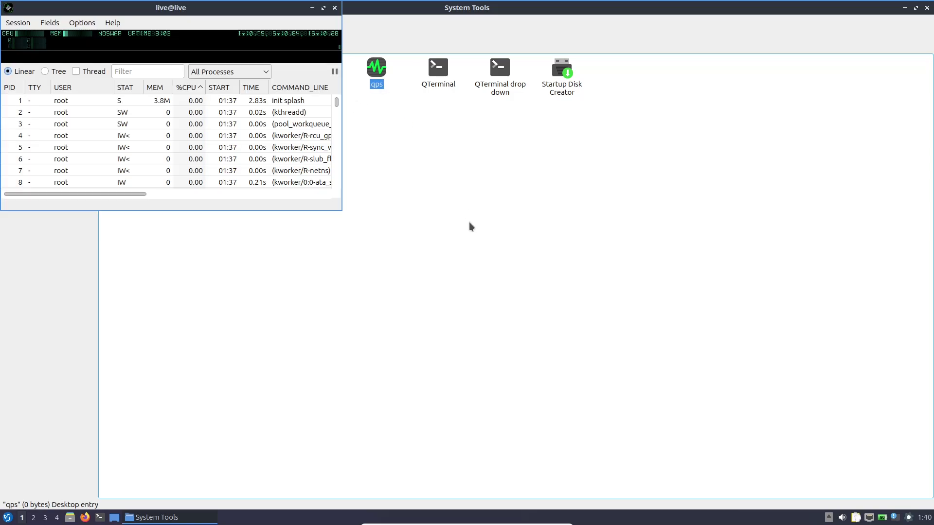
pyautogui.click(324, 10)
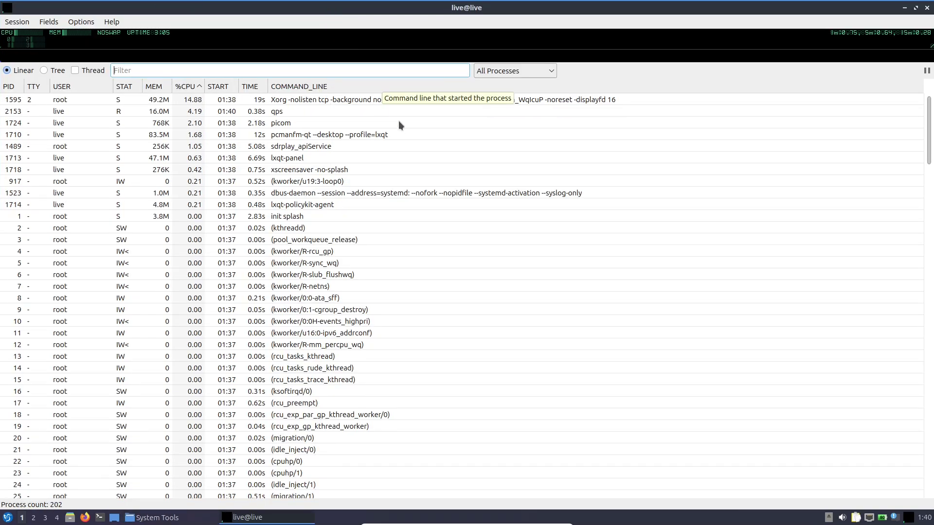
pyautogui.click(44, 71)
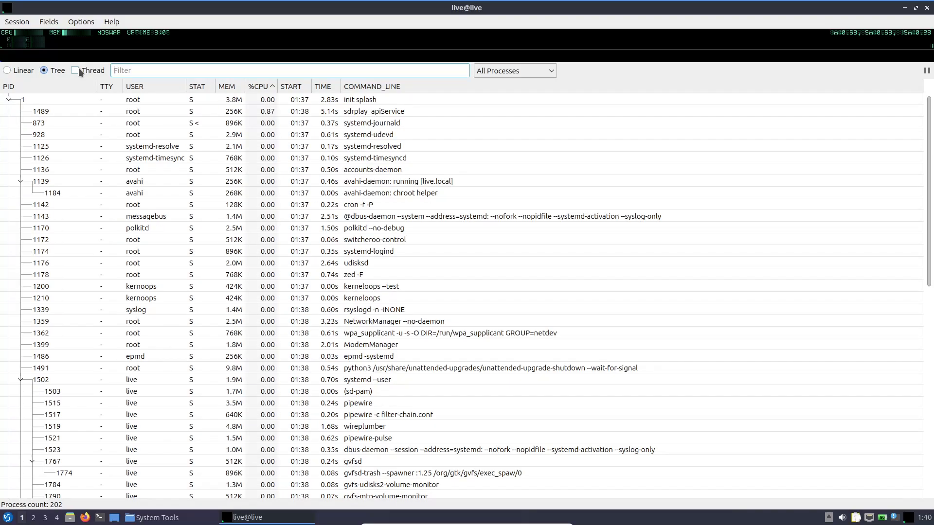
pyautogui.click(75, 70)
pyautogui.moveTo(28, 48)
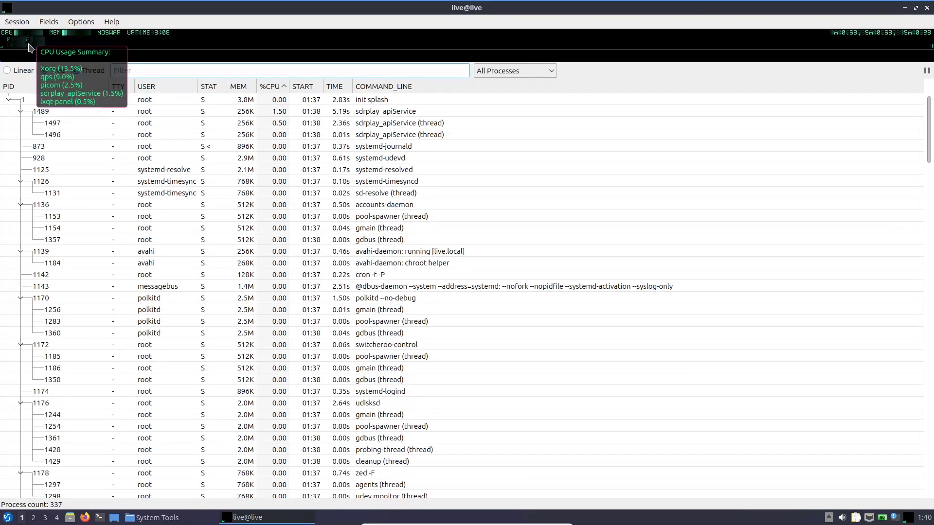
pyautogui.moveTo(86, 37)
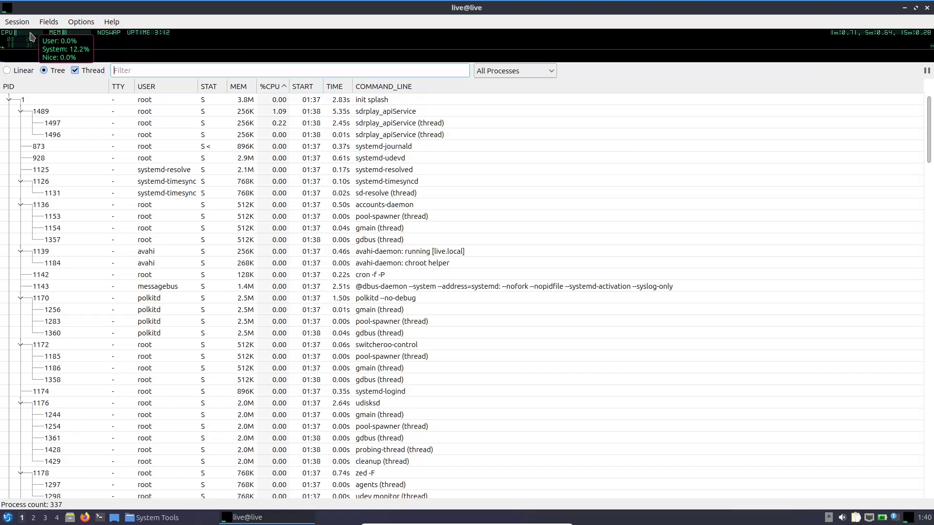
pyautogui.click(928, 8)
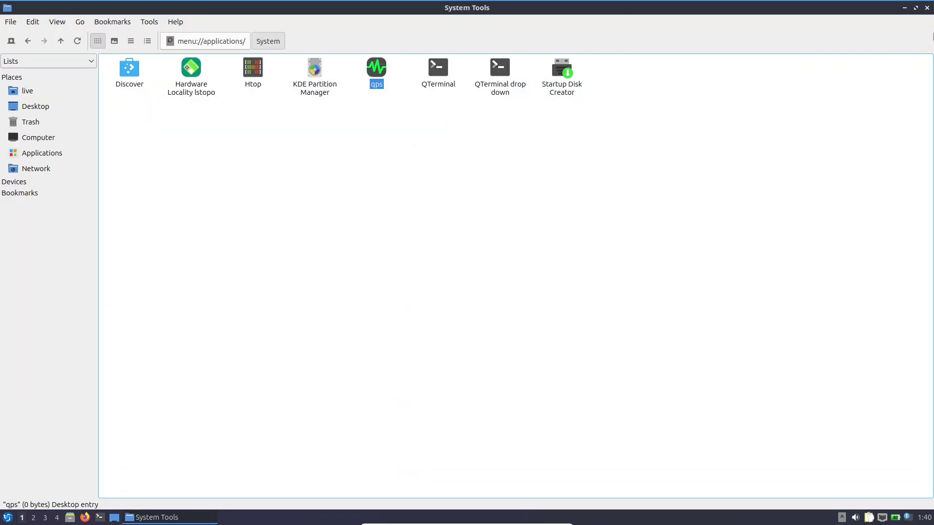
# Close the System Tools window, clear all tray notifications, and bring up the panel options
pyautogui.rightClick(127, 78)
pyautogui.click(148, 95)
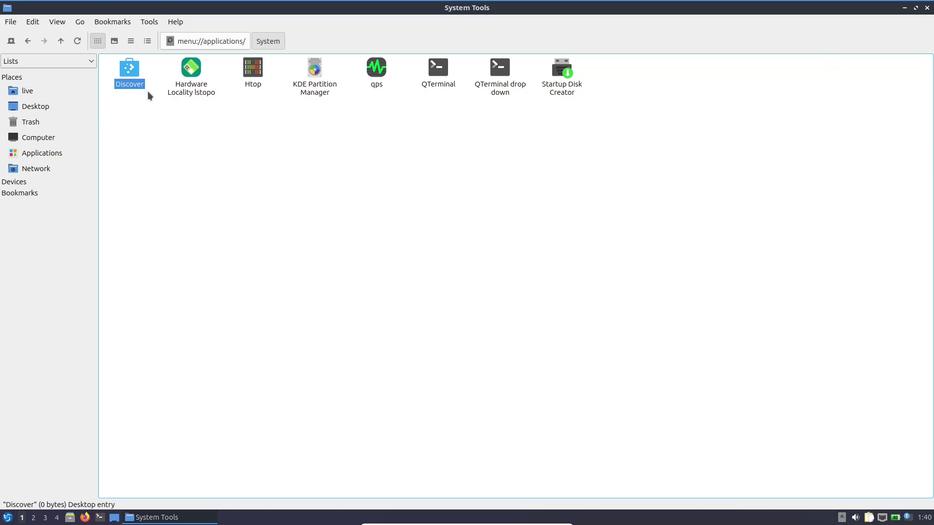
pyautogui.click(927, 8)
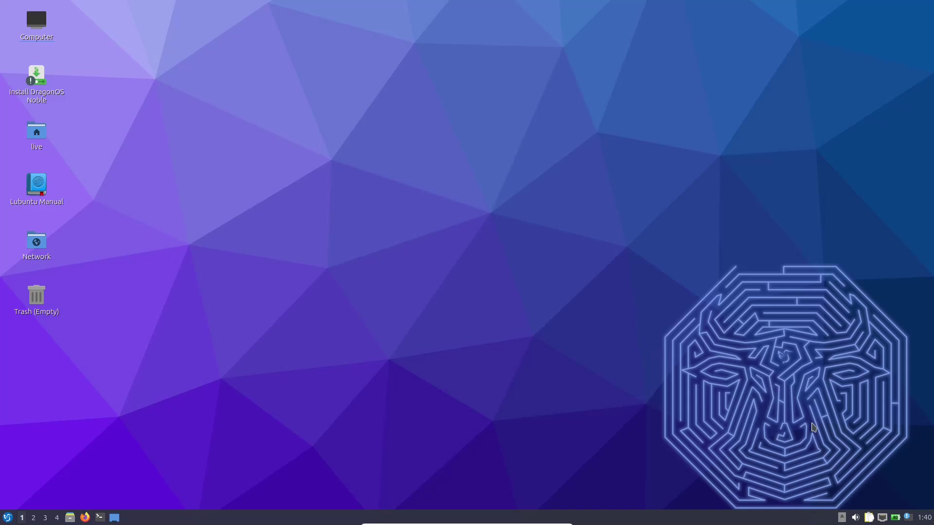
pyautogui.click(907, 517)
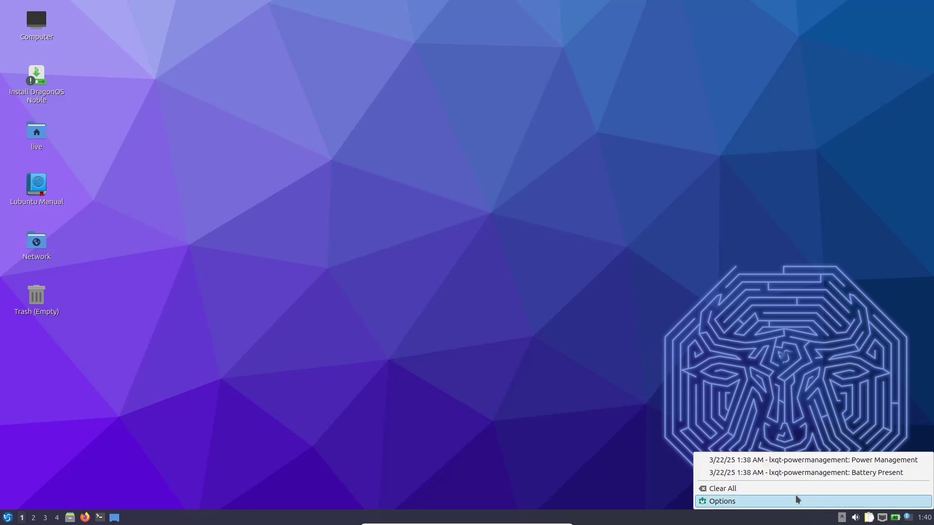
pyautogui.click(778, 486)
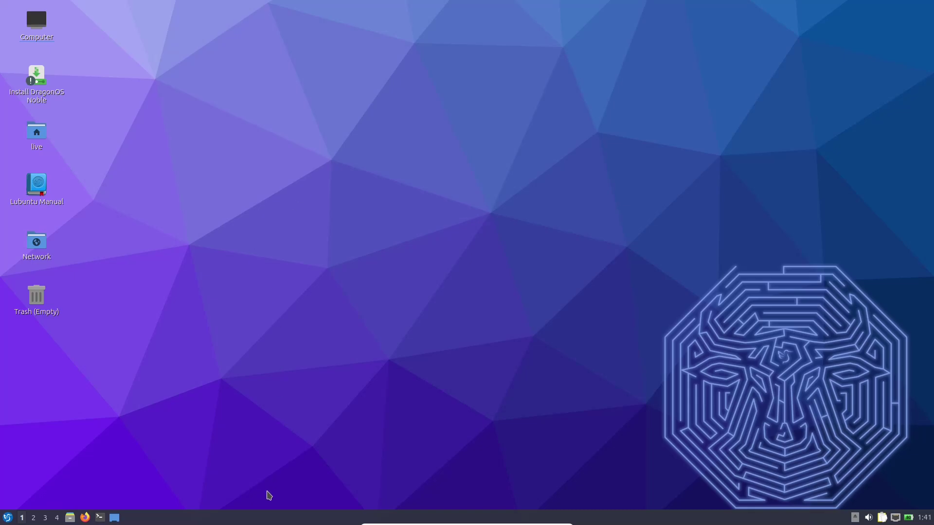
pyautogui.rightClick(275, 522)
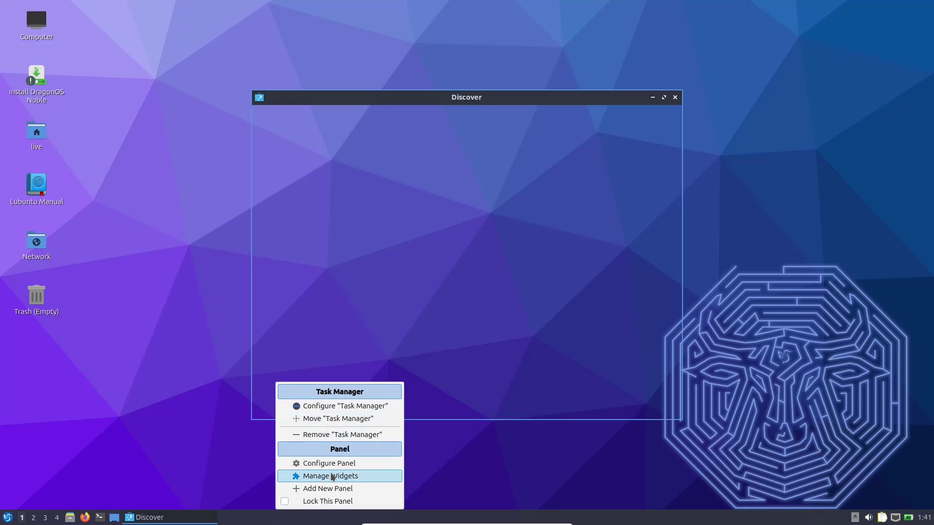
pyautogui.click(235, 371)
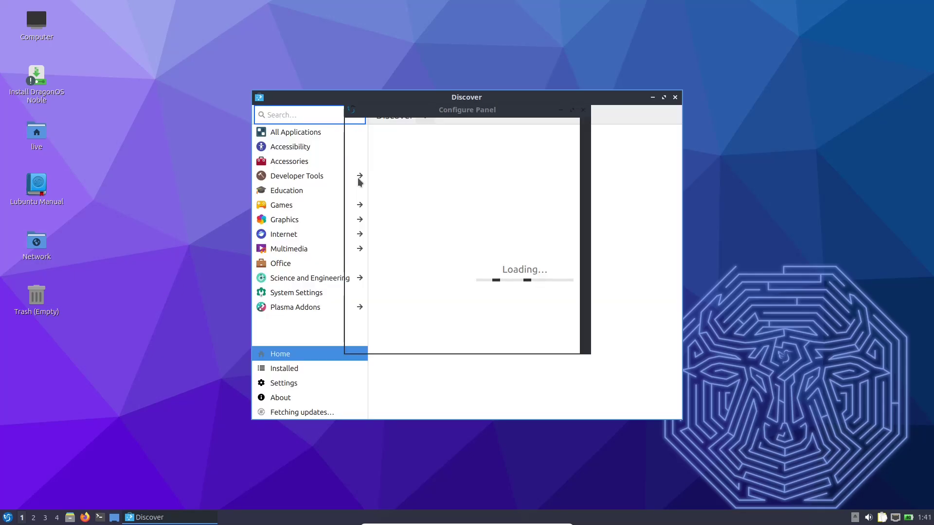
pyautogui.moveTo(525, 120); pyautogui.dragTo(208, 177)
pyautogui.moveTo(579, 97); pyautogui.dragTo(769, 92)
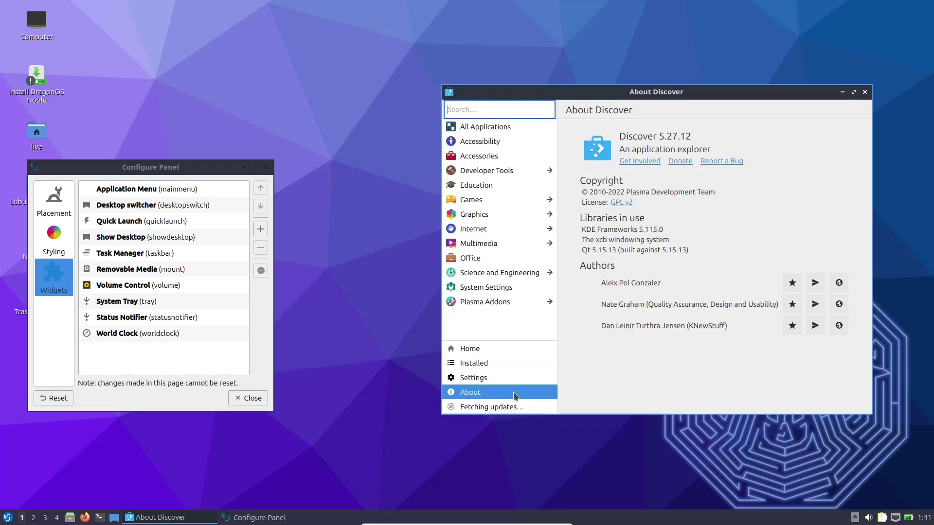
pyautogui.click(512, 406)
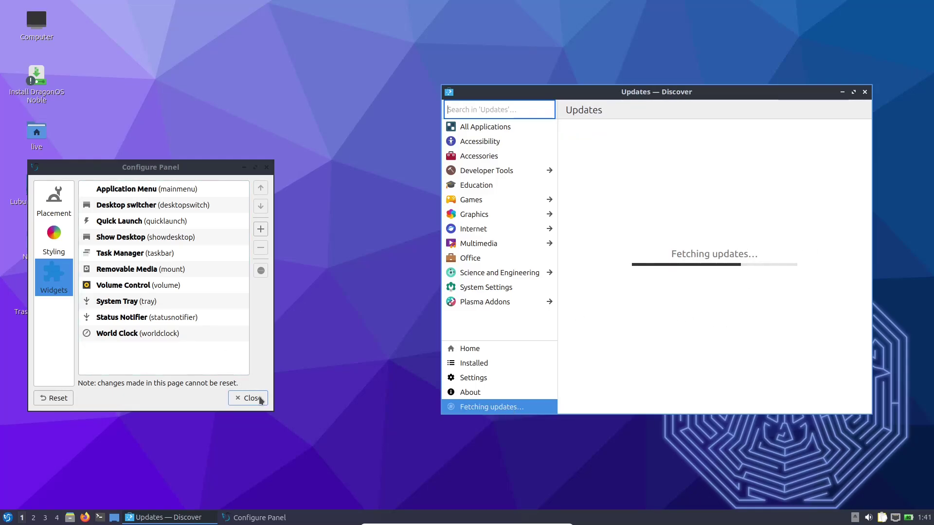
pyautogui.click(54, 239)
pyautogui.click(55, 210)
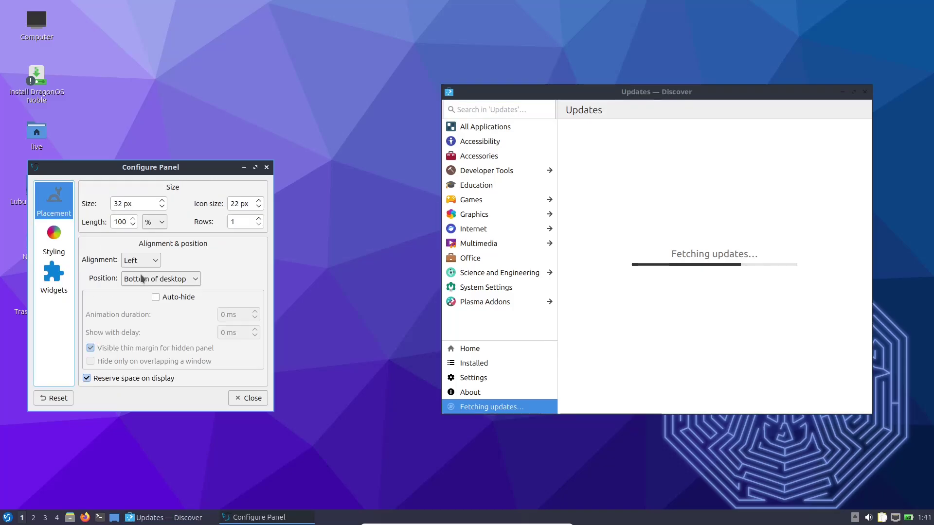
pyautogui.click(247, 397)
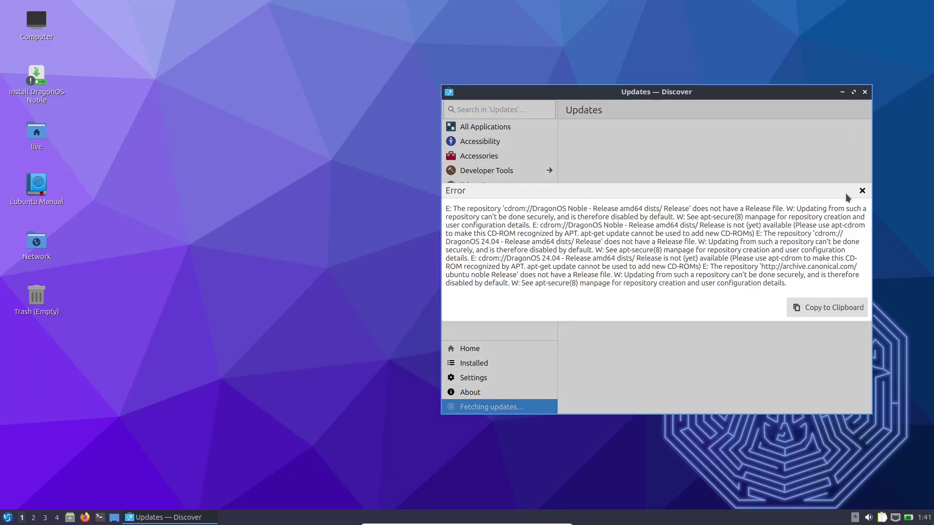
pyautogui.click(862, 191)
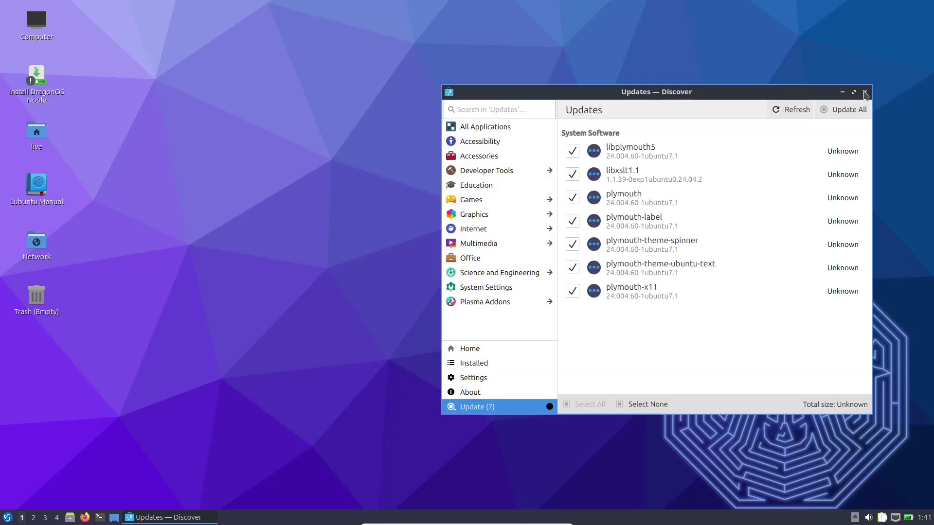
pyautogui.click(853, 92)
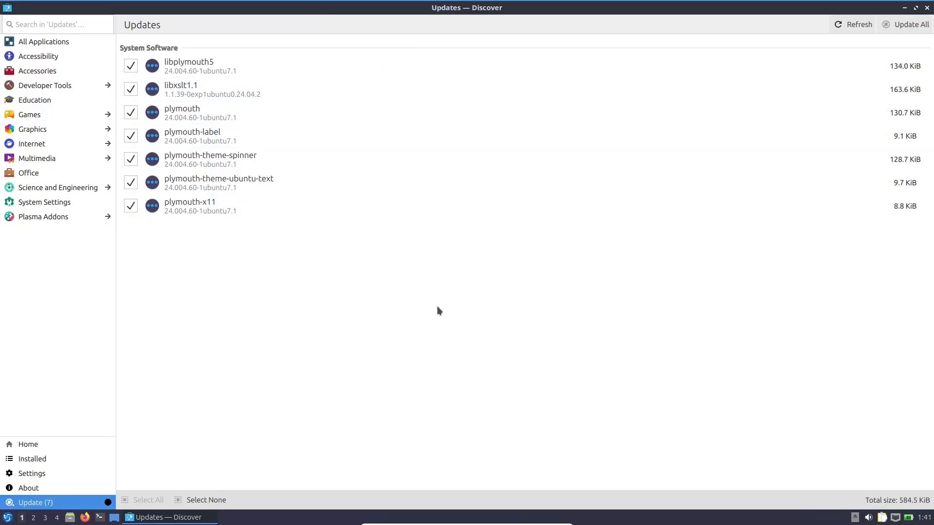
pyautogui.click(925, 9)
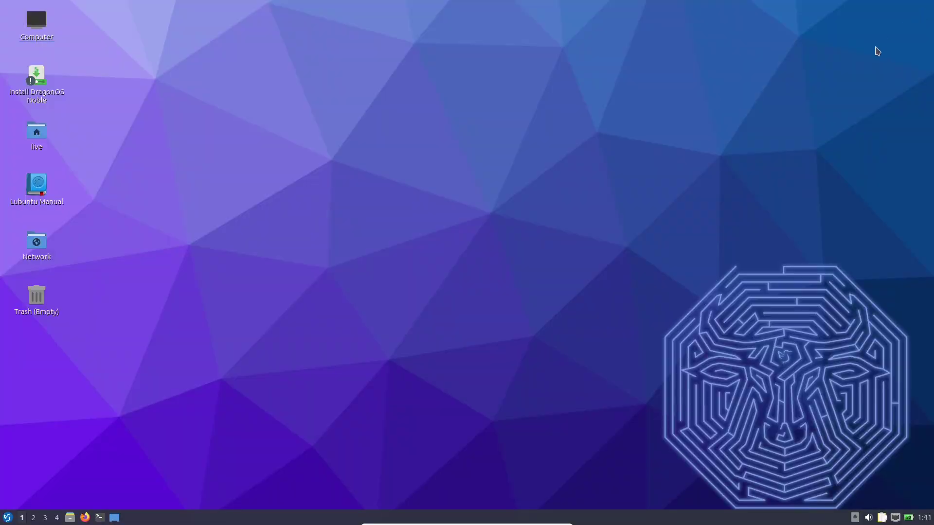
# Shut down the live system from the menu's Leave > Shutdown, confirming with Yes
pyautogui.click(10, 519)
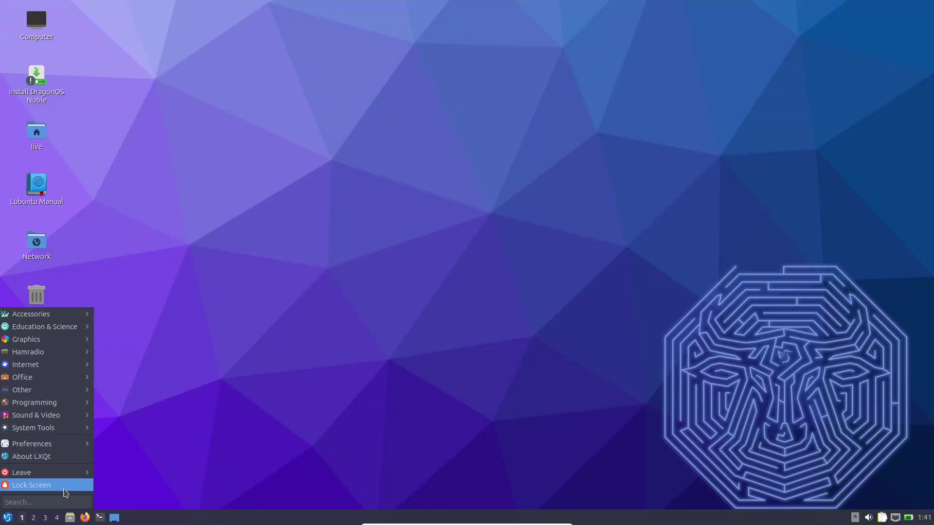
pyautogui.moveTo(60, 474)
pyautogui.click(128, 491)
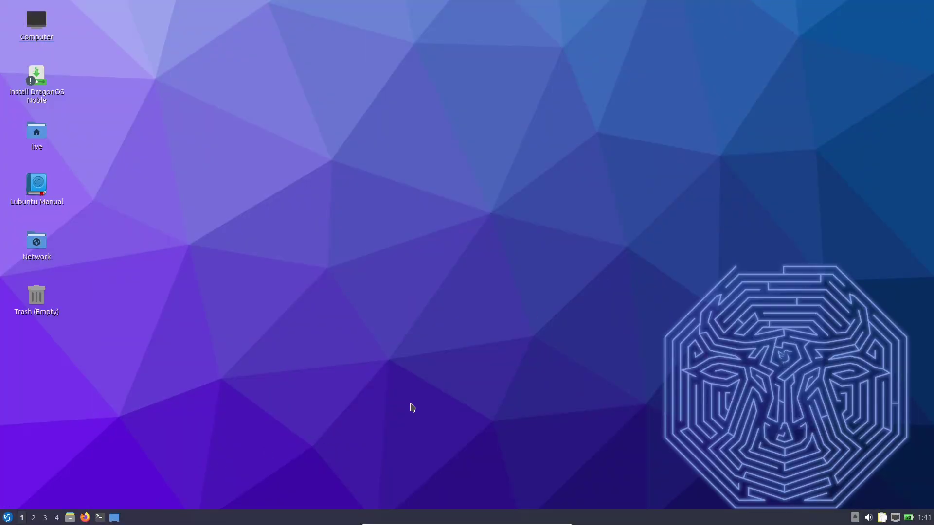
pyautogui.click(531, 246)
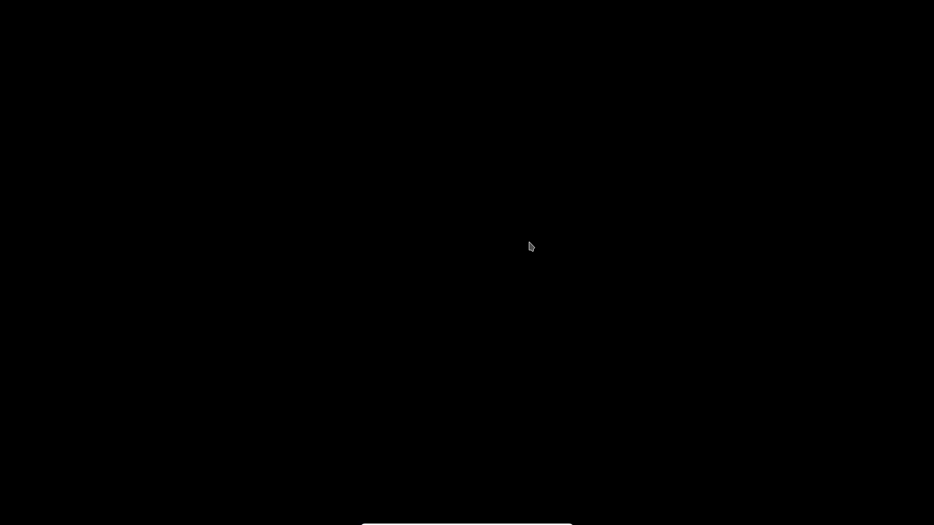